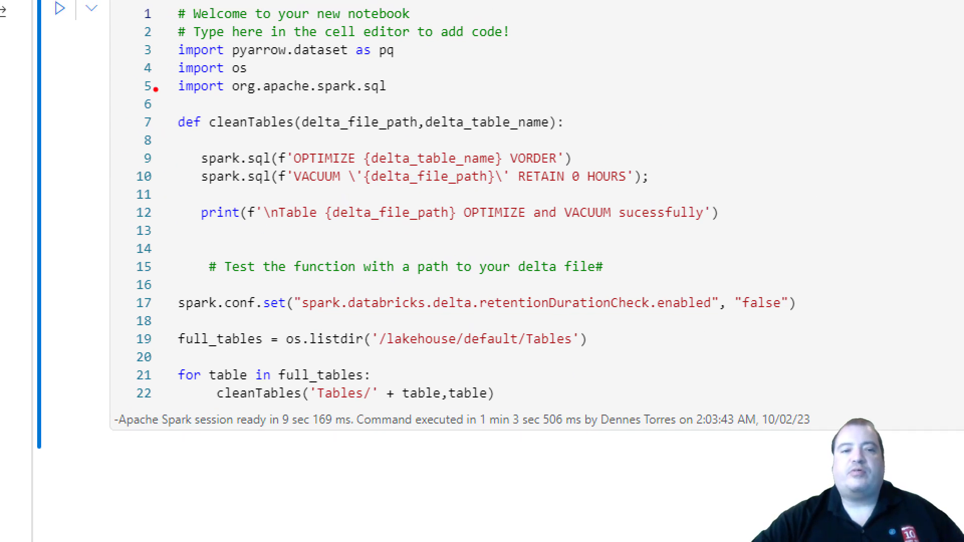
# Annotate the cleanTables function, its table loop, and the OPTIMIZE and VACUUM RETAIN 0 HOURS statements
pyautogui.moveTo(158, 105)
pyautogui.mouseDown()
pyautogui.moveTo(238, 94)
pyautogui.moveTo(323, 109)
pyautogui.moveTo(616, 100)
pyautogui.moveTo(692, 133)
pyautogui.moveTo(736, 196)
pyautogui.moveTo(680, 249)
pyautogui.moveTo(386, 243)
pyautogui.moveTo(241, 262)
pyautogui.moveTo(163, 228)
pyautogui.moveTo(151, 146)
pyautogui.moveTo(165, 107)
pyautogui.mouseUp()
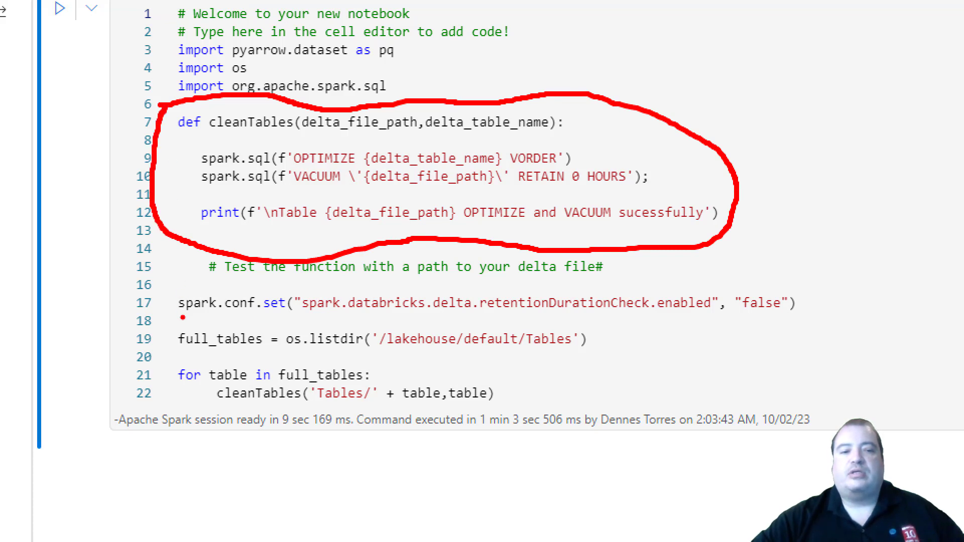
pyautogui.moveTo(186, 278)
pyautogui.mouseDown()
pyautogui.moveTo(160, 295)
pyautogui.moveTo(151, 342)
pyautogui.moveTo(158, 403)
pyautogui.moveTo(206, 419)
pyautogui.mouseUp()
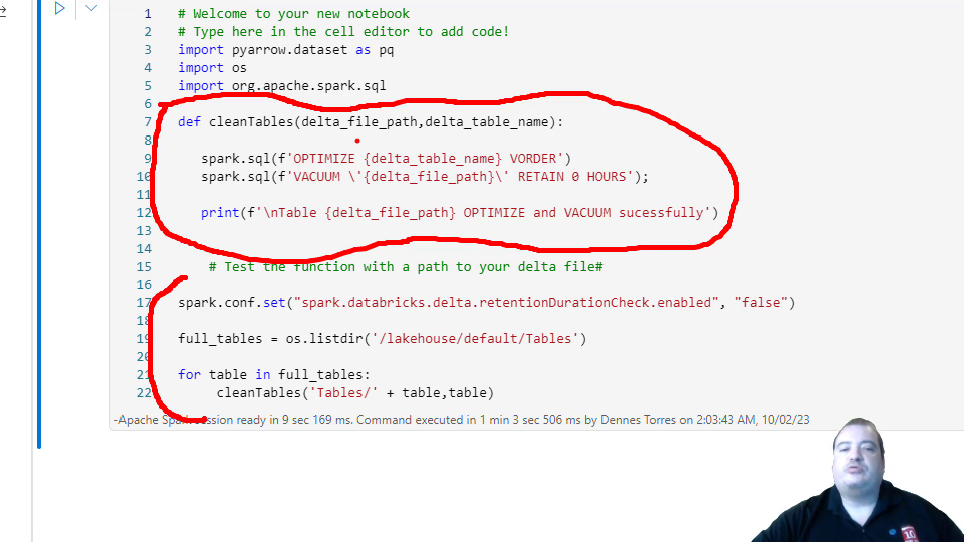
pyautogui.moveTo(290, 146); pyautogui.dragTo(549, 143)
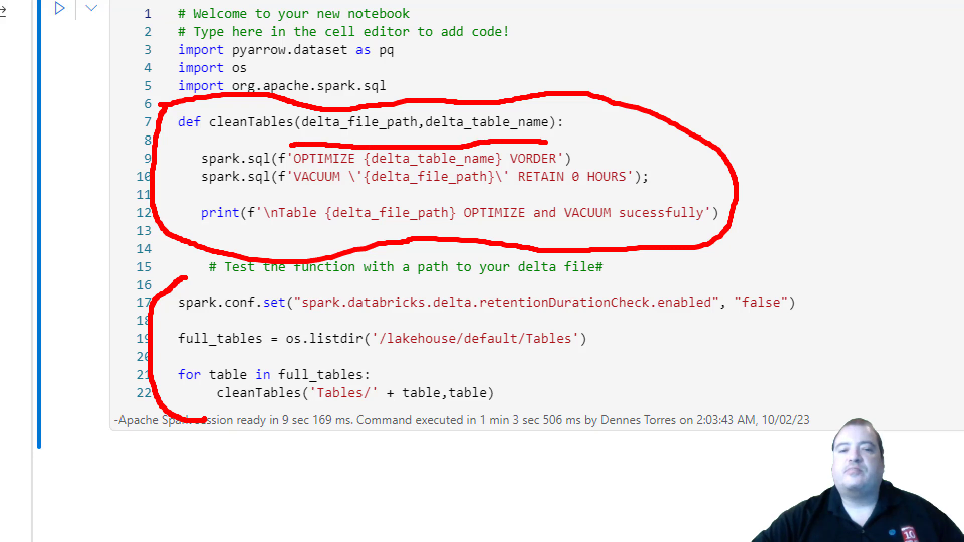
pyautogui.moveTo(289, 193); pyautogui.dragTo(635, 192)
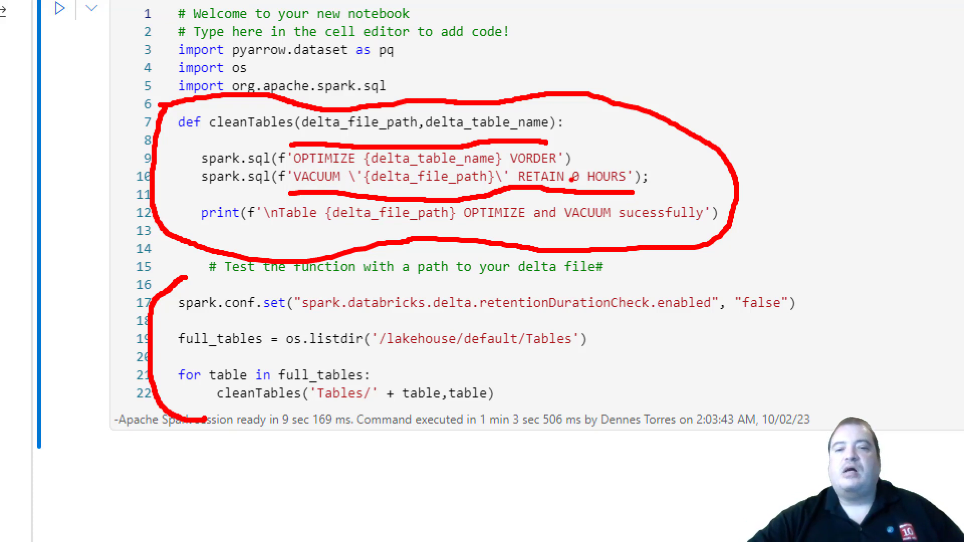
pyautogui.moveTo(561, 187); pyautogui.dragTo(596, 188)
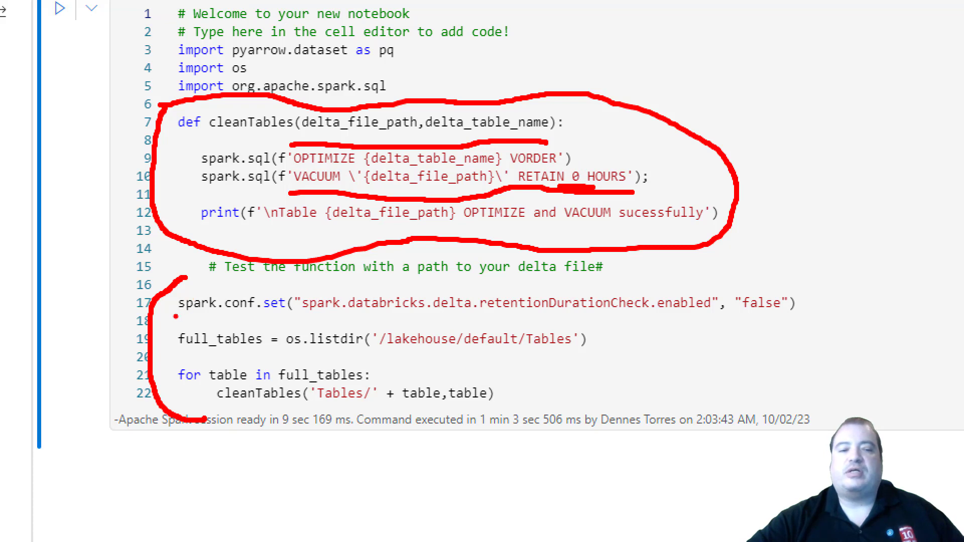
# Annotate the retentionDurationCheck false setting, VORDER, and cleanTables' Tables/ path and table-name arguments
pyautogui.moveTo(172, 317)
pyautogui.mouseDown()
pyautogui.moveTo(320, 326)
pyautogui.moveTo(452, 313)
pyautogui.moveTo(580, 328)
pyautogui.moveTo(712, 314)
pyautogui.moveTo(820, 324)
pyautogui.mouseUp()
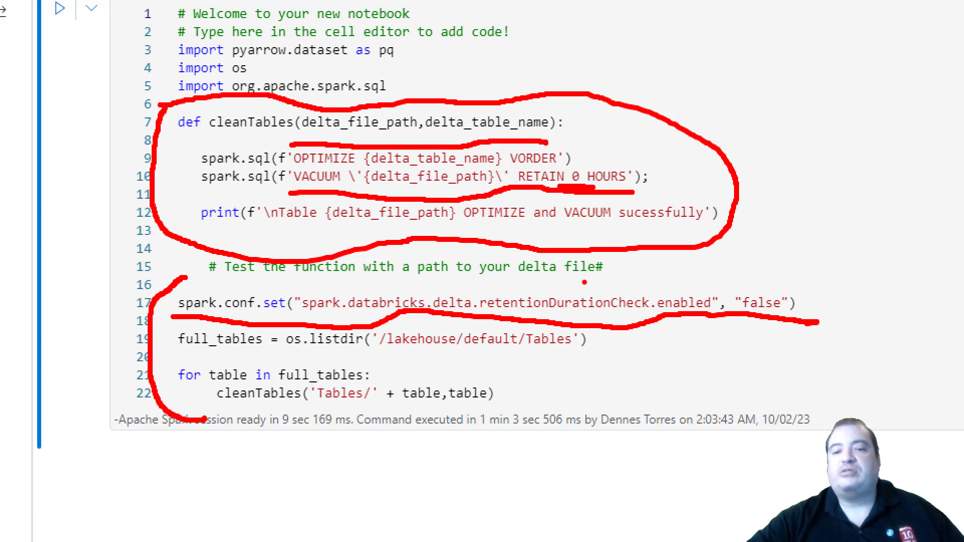
pyautogui.moveTo(477, 291); pyautogui.dragTo(655, 290)
pyautogui.moveTo(744, 282); pyautogui.dragTo(800, 282)
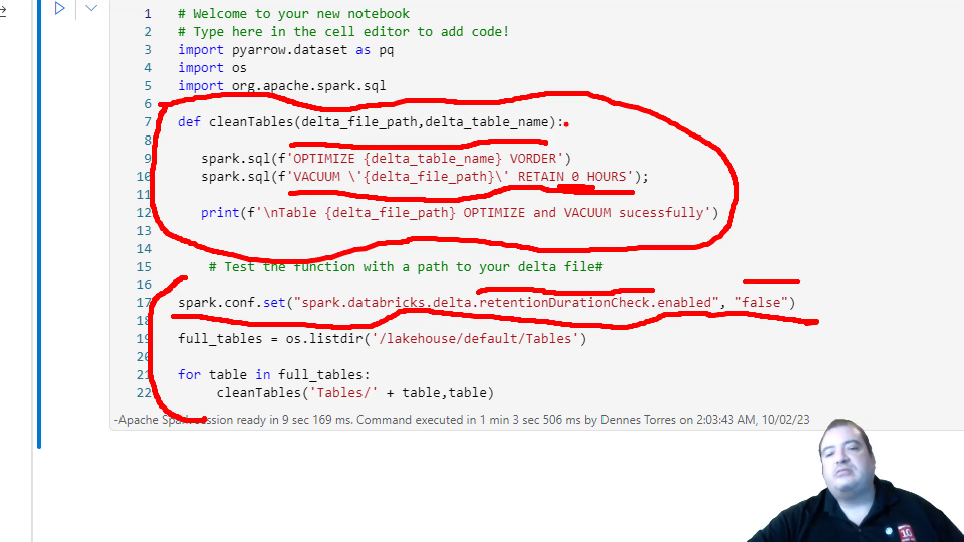
pyautogui.moveTo(584, 138)
pyautogui.mouseDown()
pyautogui.moveTo(579, 161)
pyautogui.moveTo(595, 149)
pyautogui.moveTo(569, 147)
pyautogui.moveTo(596, 143)
pyautogui.mouseUp()
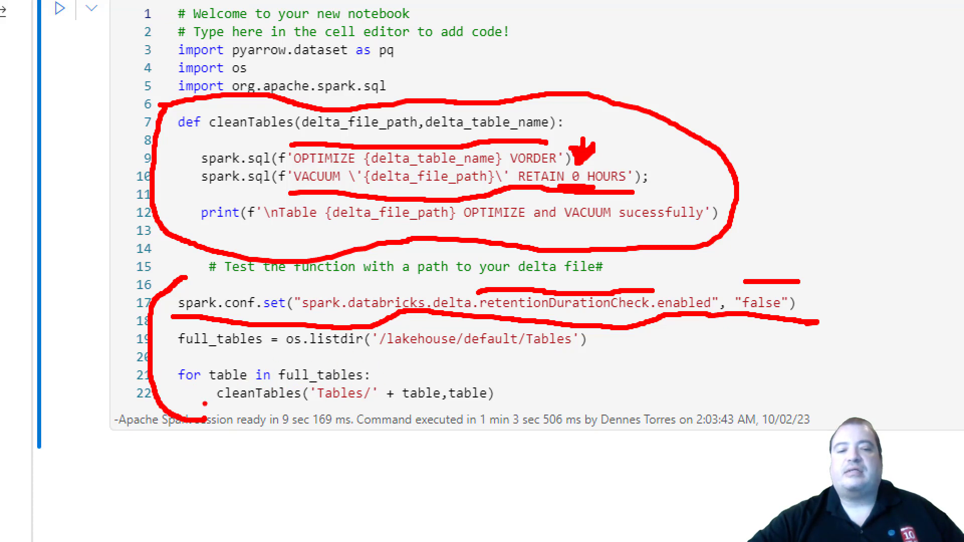
pyautogui.moveTo(204, 406); pyautogui.dragTo(374, 404)
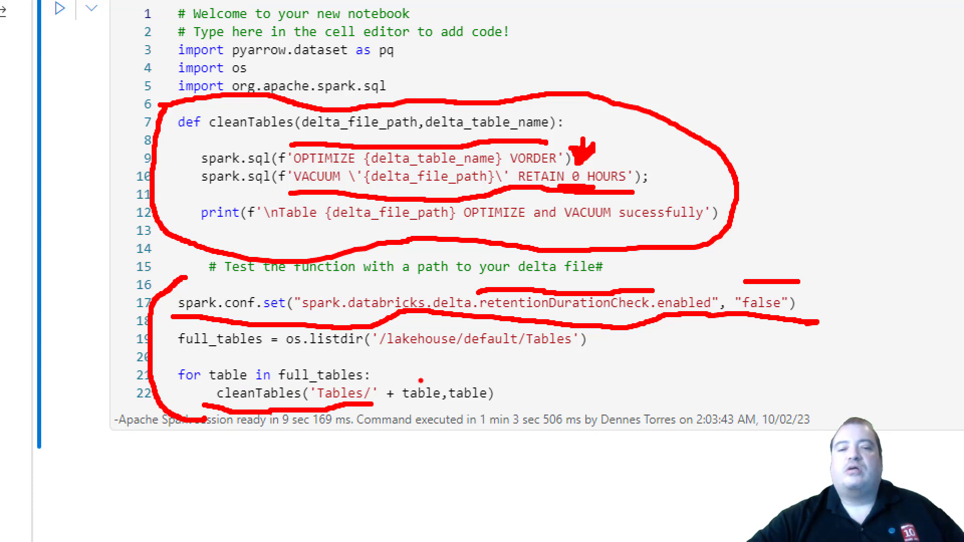
pyautogui.moveTo(446, 371); pyautogui.dragTo(445, 399)
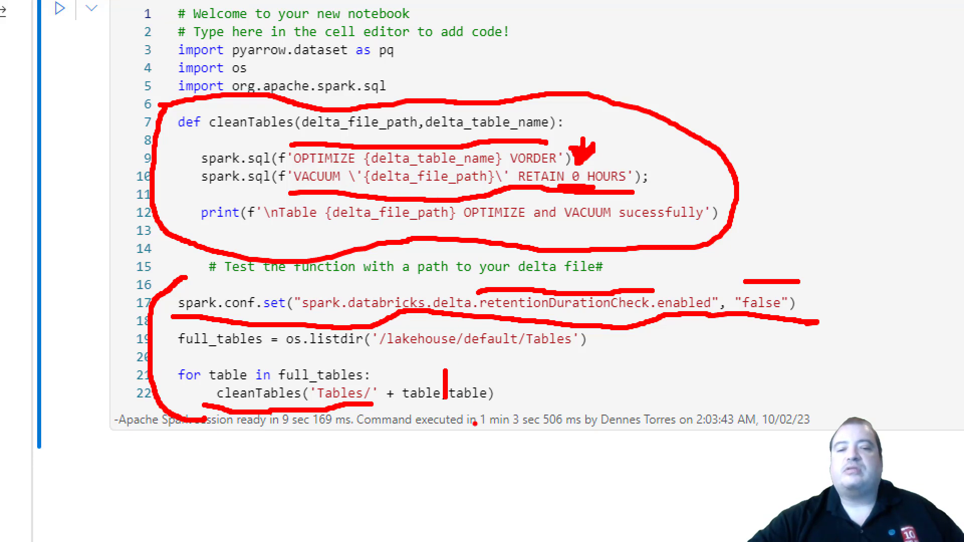
pyautogui.moveTo(446, 373)
pyautogui.mouseDown()
pyautogui.moveTo(500, 380)
pyautogui.moveTo(502, 407)
pyautogui.moveTo(465, 411)
pyautogui.moveTo(443, 400)
pyautogui.mouseUp()
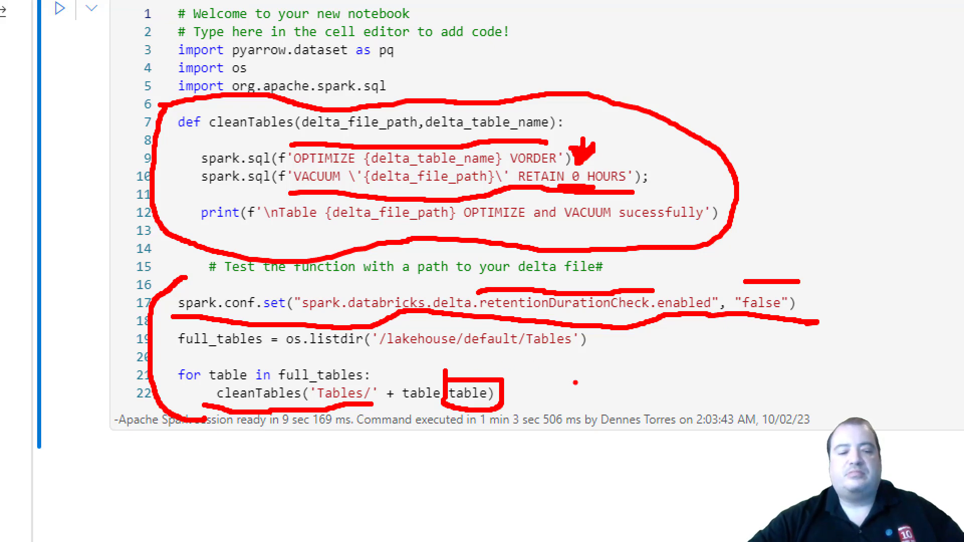
pyautogui.press('Escape')
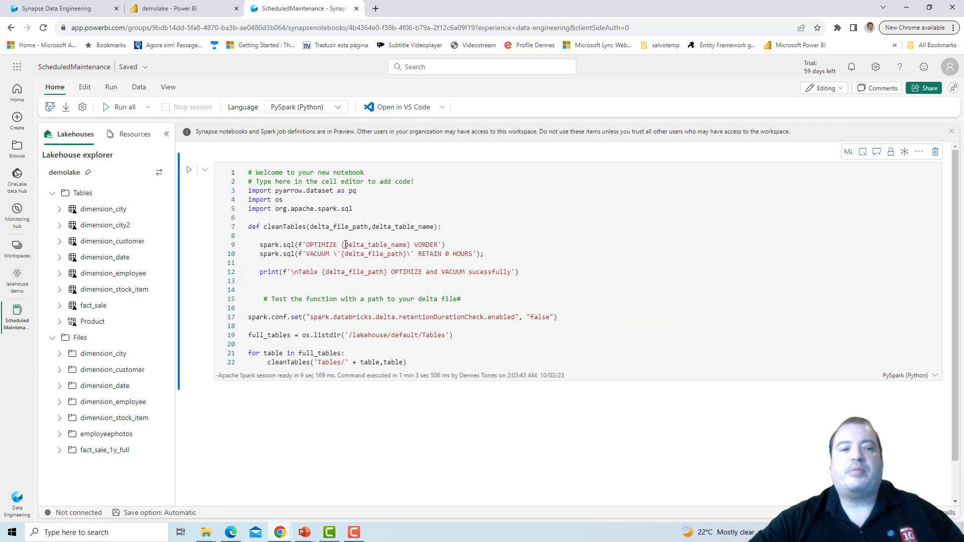
# Run the maintenance cell and highlight the per-table success lines in its output log
pyautogui.click(376, 188)
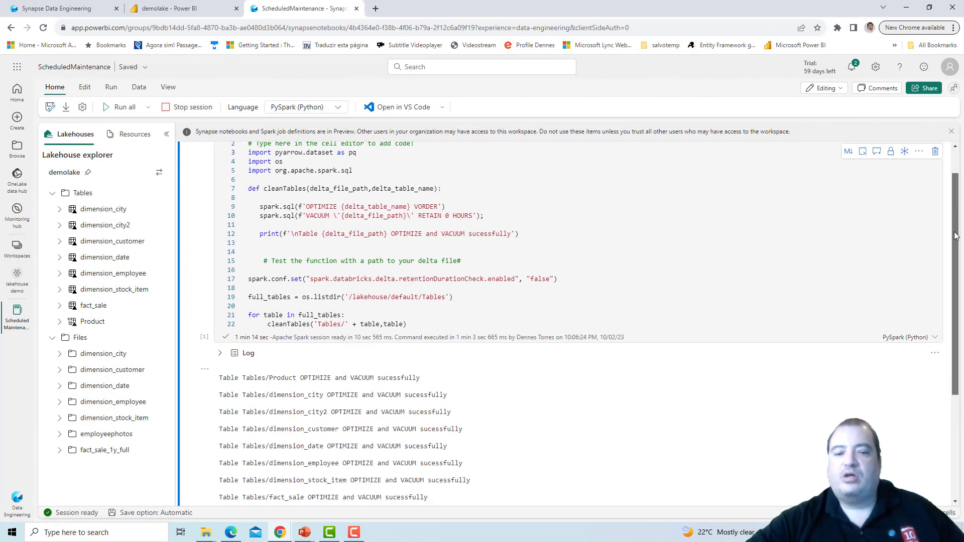
pyautogui.scroll(-2, 691, 255)
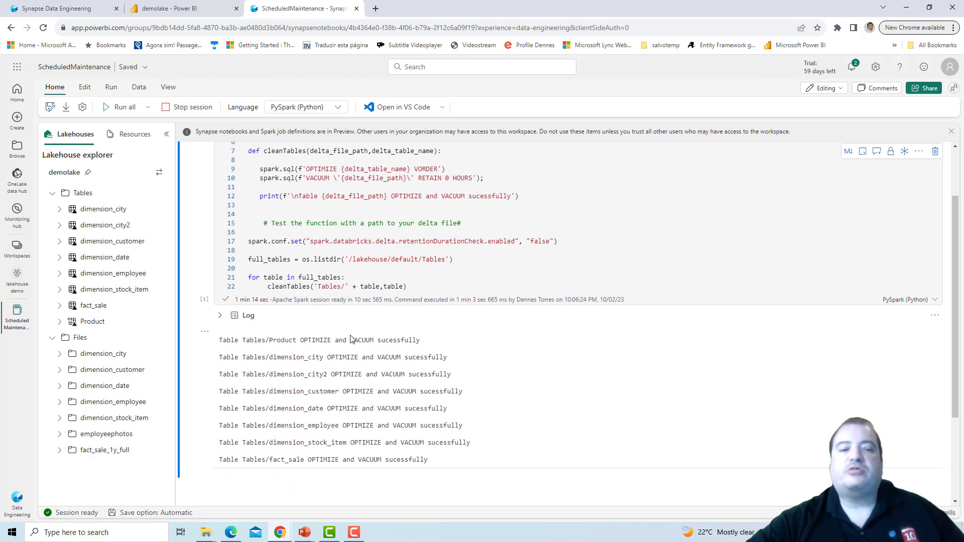
pyautogui.moveTo(223, 337); pyautogui.dragTo(445, 462)
pyautogui.click(445, 461)
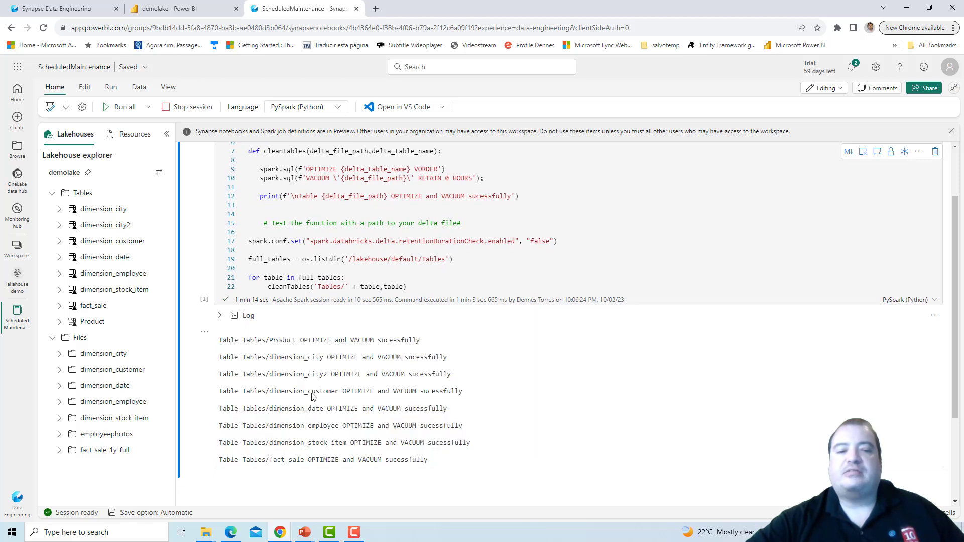
pyautogui.moveTo(219, 343)
pyautogui.mouseDown()
pyautogui.moveTo(450, 359)
pyautogui.moveTo(424, 427)
pyautogui.moveTo(429, 462)
pyautogui.moveTo(221, 341)
pyautogui.mouseUp()
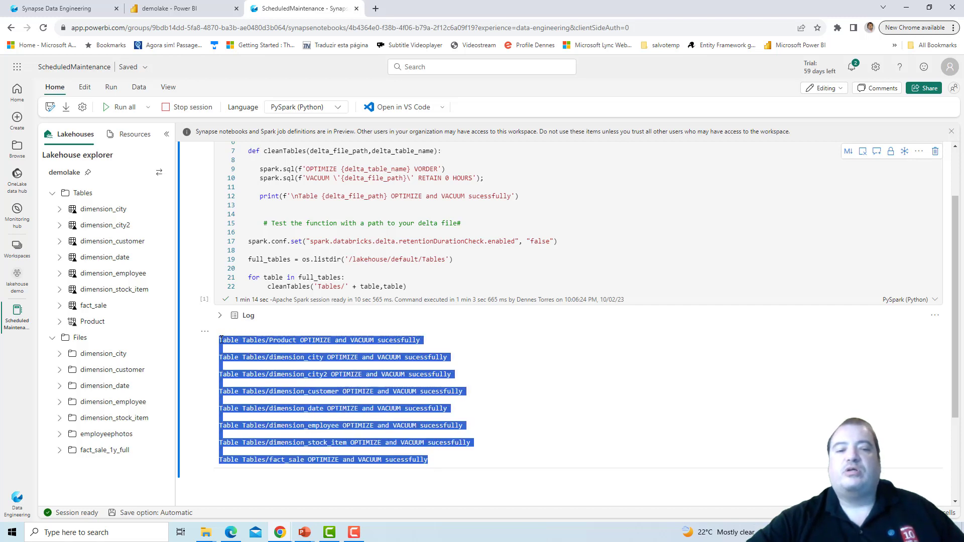
pyautogui.click(711, 354)
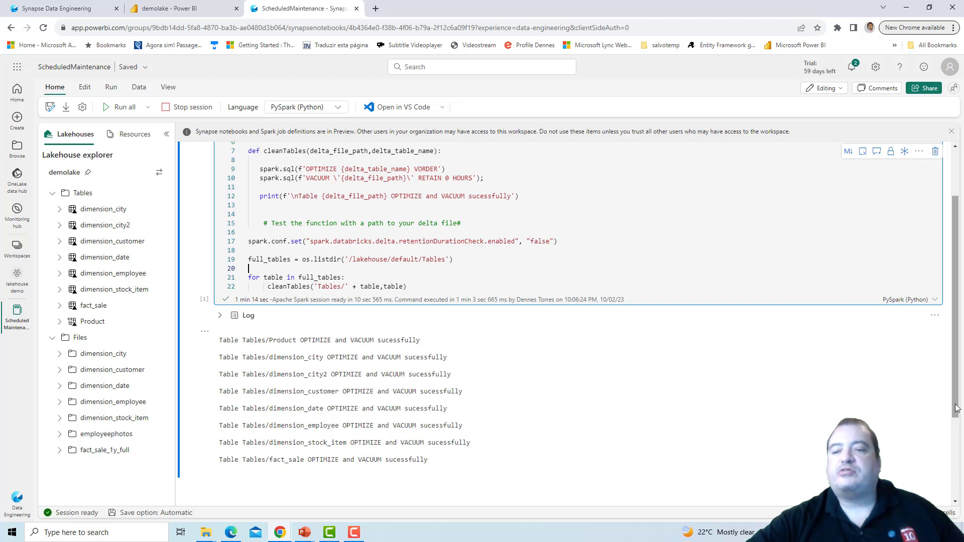
pyautogui.scroll(2, 960, 317)
pyautogui.click(603, 253)
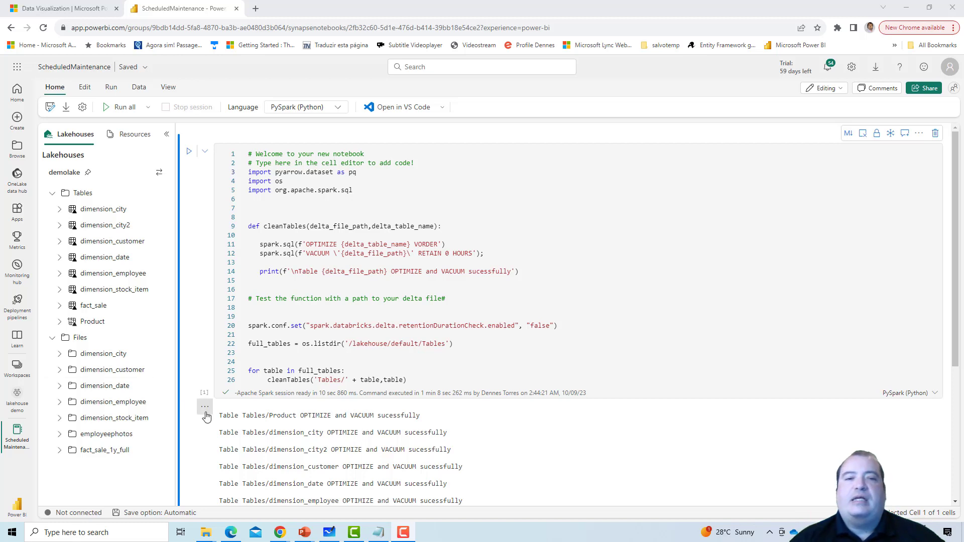
# Open the ScheduledMaintenance notebook's settings from the Home ribbon gear
pyautogui.click(384, 311)
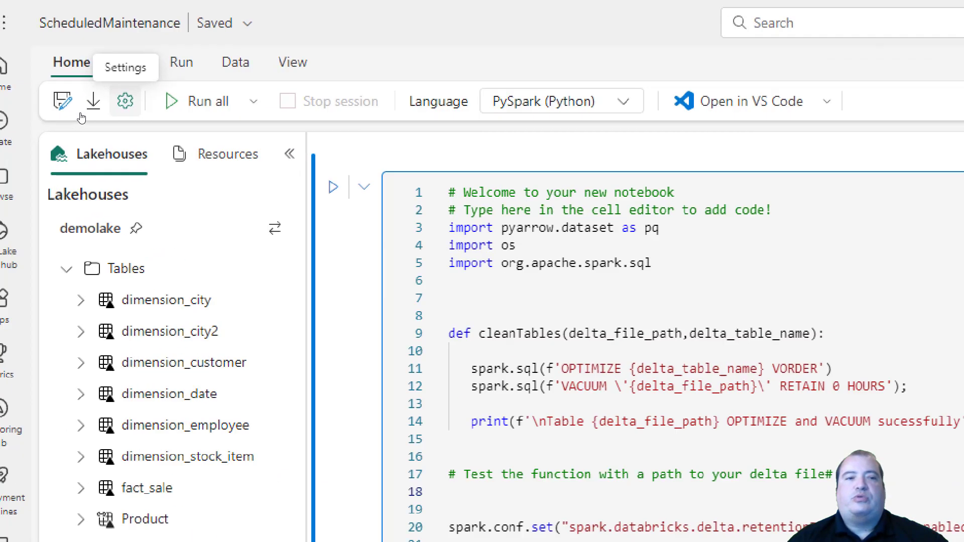
pyautogui.moveTo(122, 106)
pyautogui.mouseDown()
pyautogui.moveTo(115, 82)
pyautogui.moveTo(80, 84)
pyautogui.moveTo(81, 133)
pyautogui.moveTo(122, 113)
pyautogui.moveTo(117, 82)
pyautogui.mouseUp()
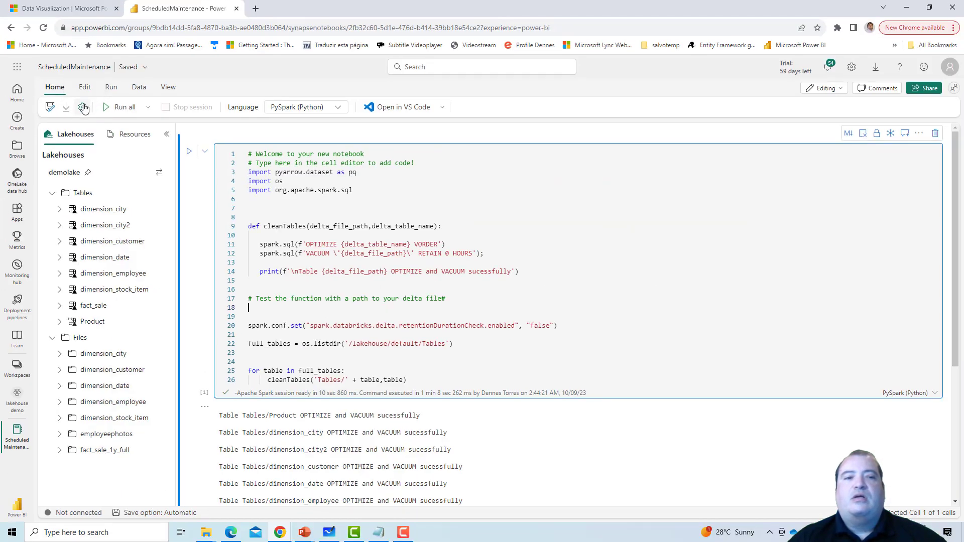
pyautogui.click(83, 108)
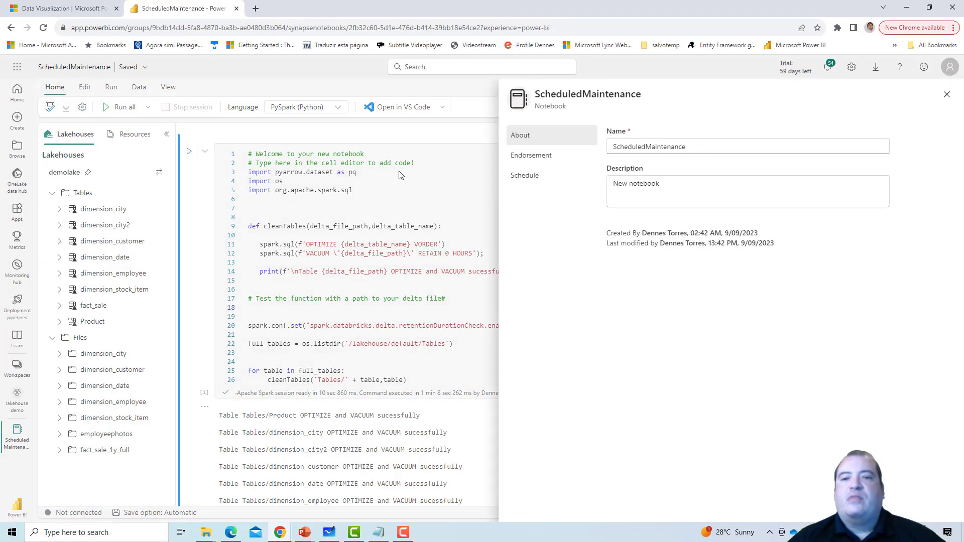
pyautogui.click(526, 176)
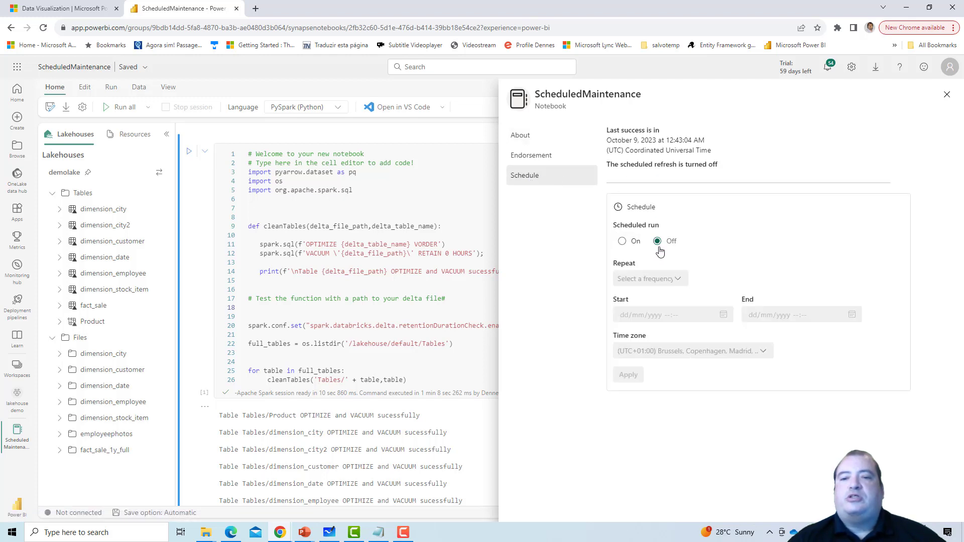
pyautogui.click(622, 243)
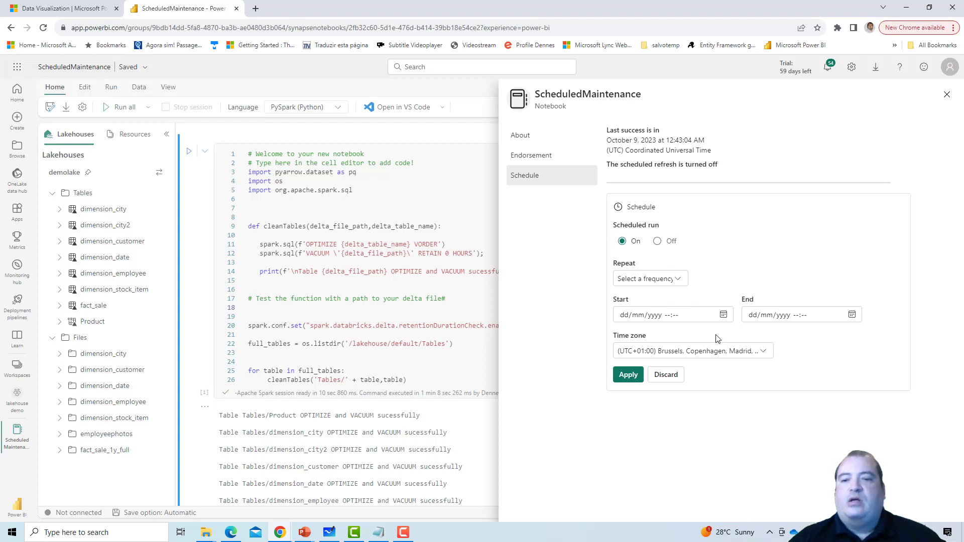
pyautogui.click(762, 353)
pyautogui.click(762, 353)
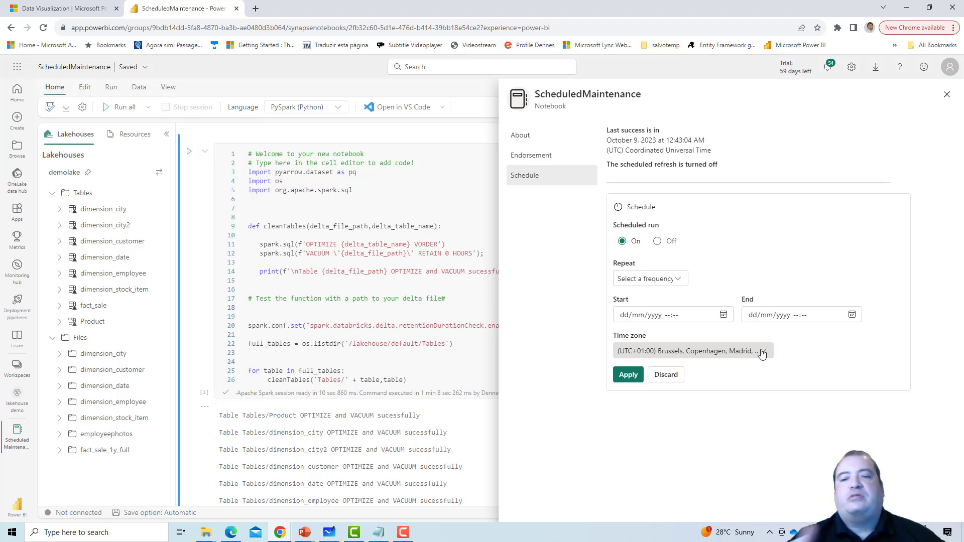
pyautogui.click(761, 353)
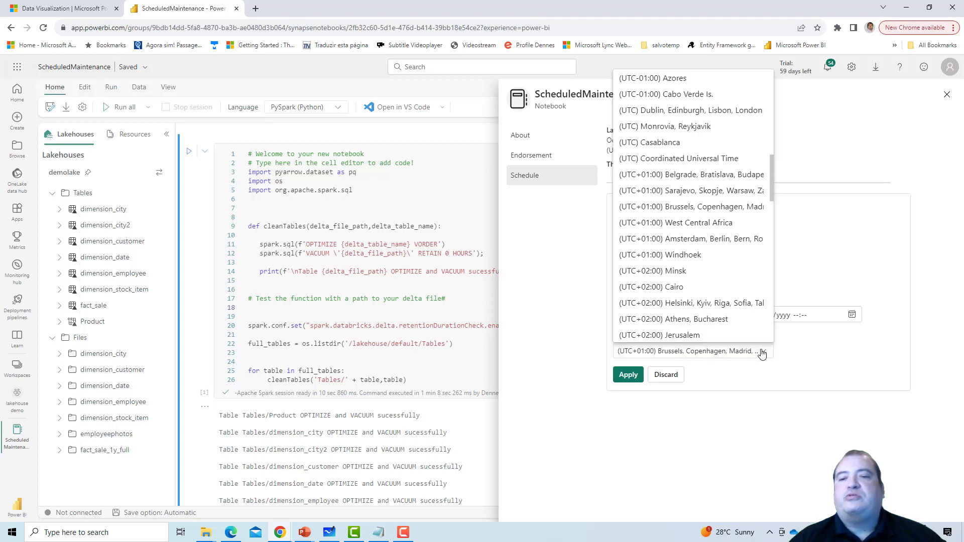
pyautogui.click(762, 353)
pyautogui.click(762, 353)
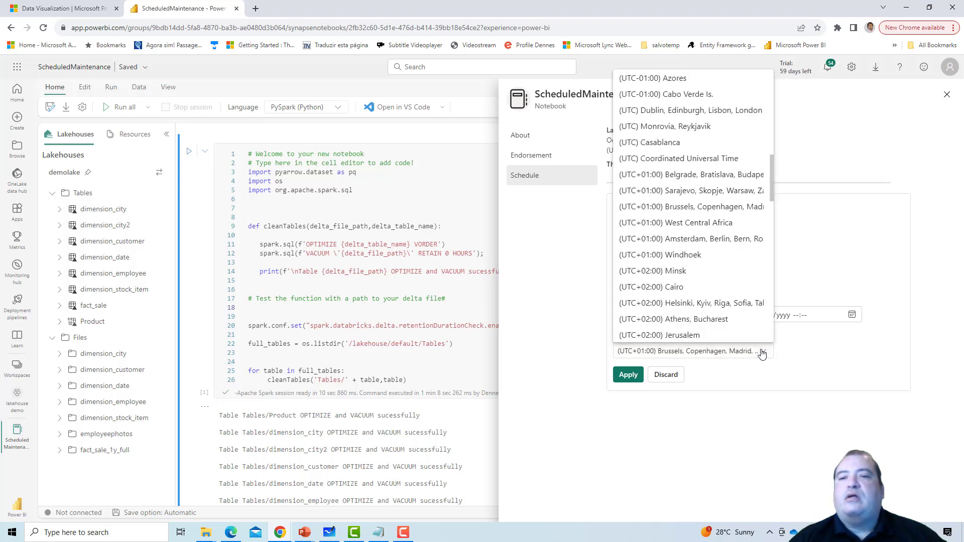
pyautogui.click(762, 353)
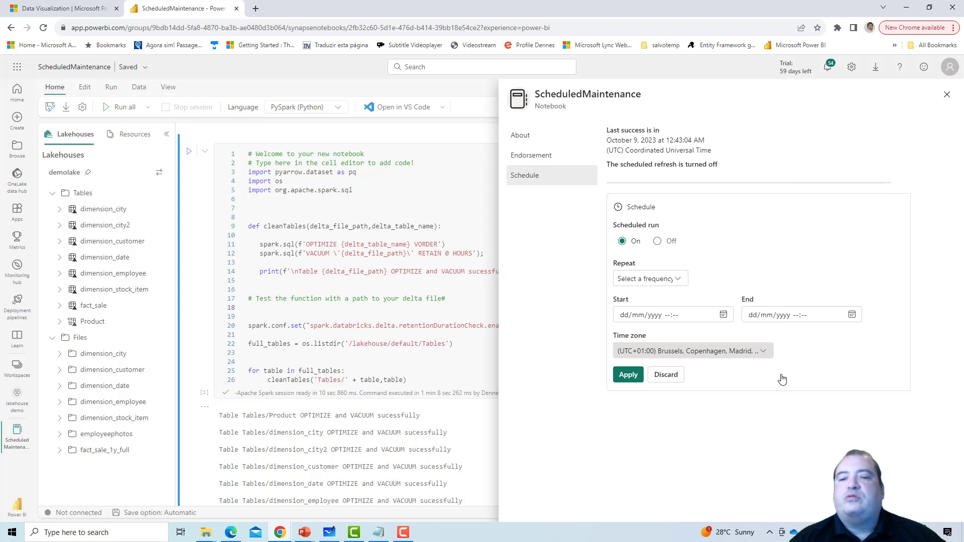
# Pick schedule start and end dates and try a weekly repeat on Monday, then Friday
pyautogui.click(724, 316)
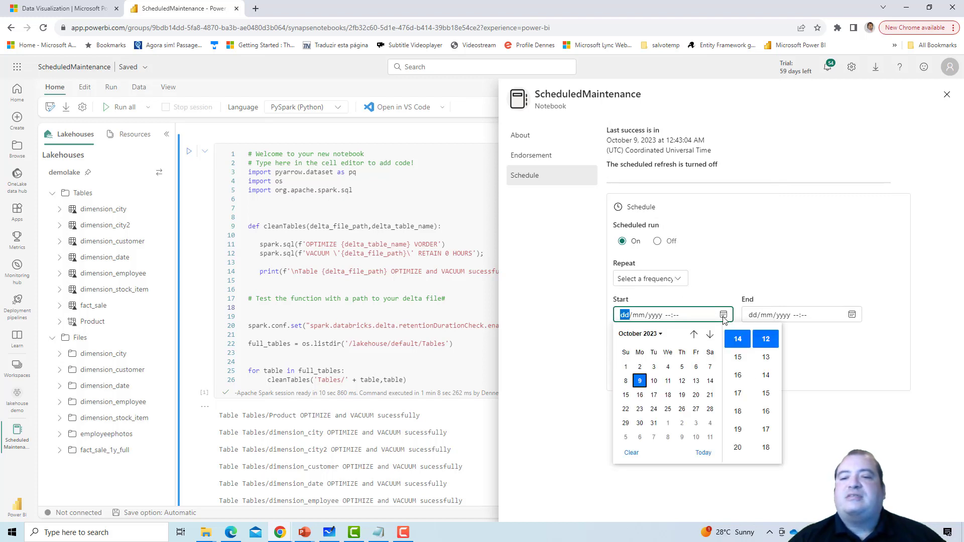
pyautogui.click(852, 315)
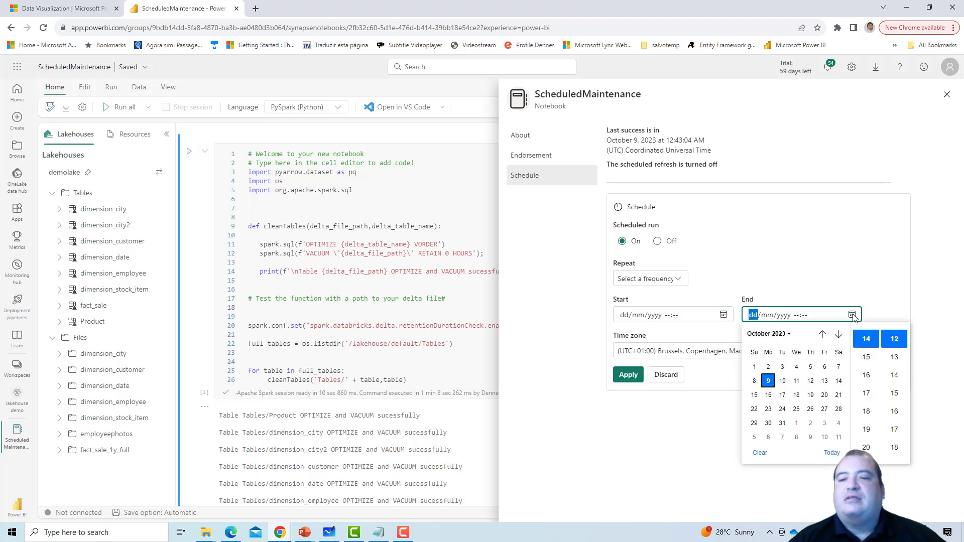
pyautogui.click(842, 274)
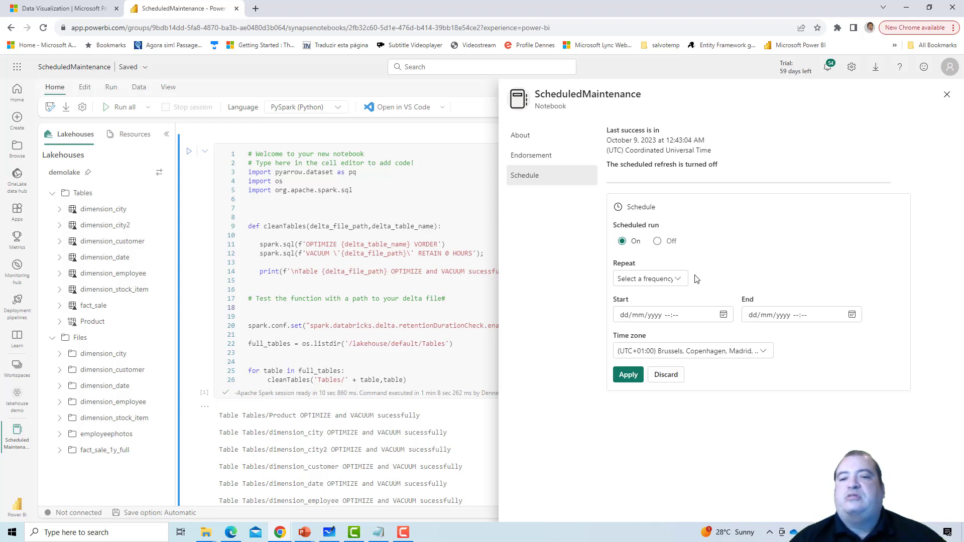
pyautogui.click(679, 281)
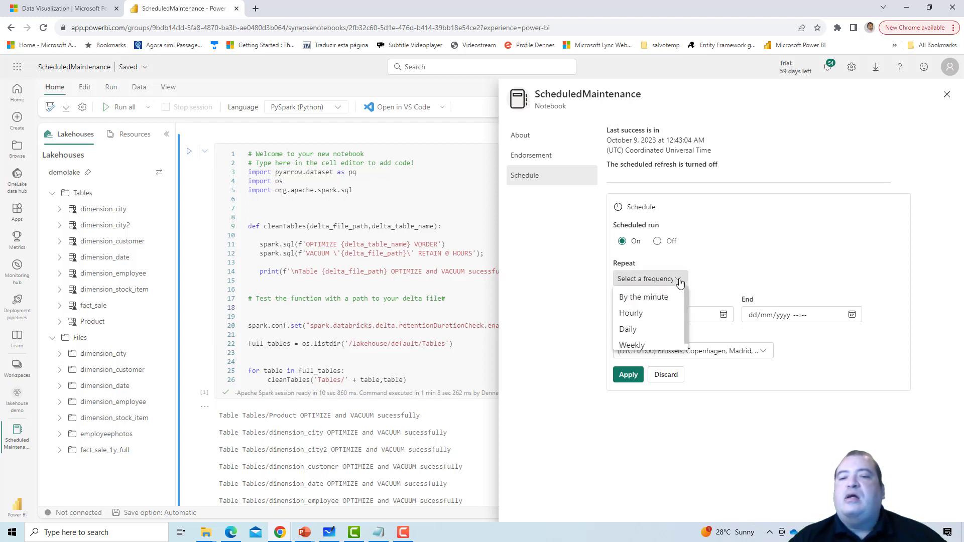
pyautogui.scroll(-1, 686, 306)
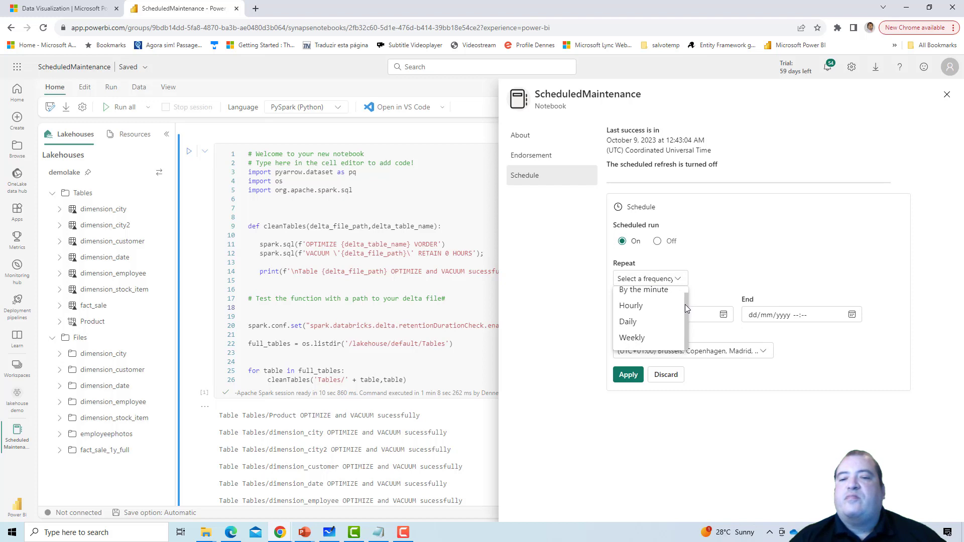
pyautogui.scroll(1, 686, 307)
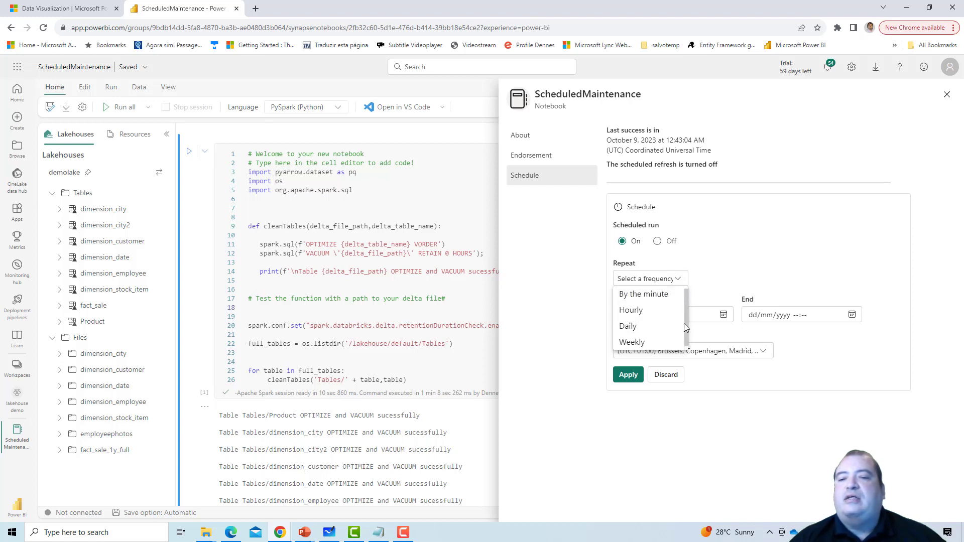
pyautogui.moveTo(688, 332); pyautogui.dragTo(686, 342)
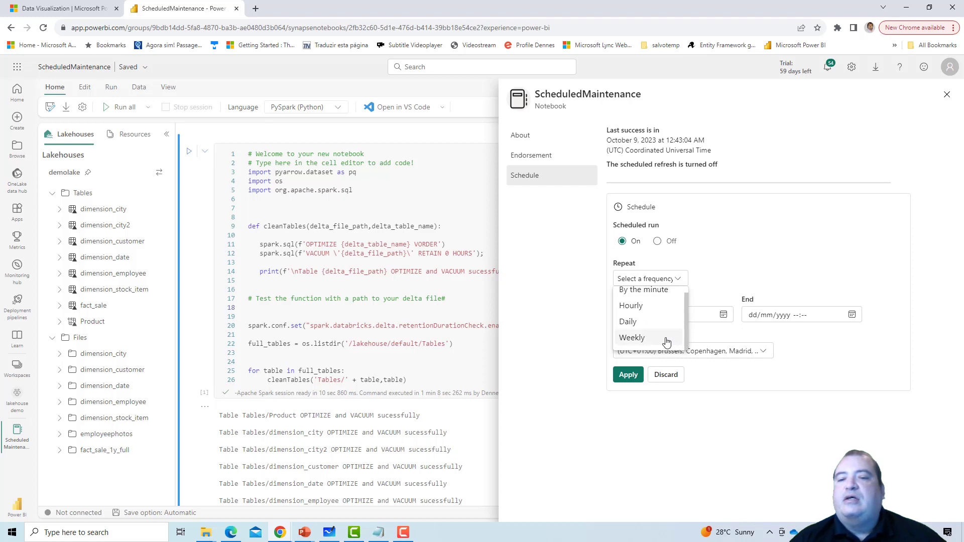
pyautogui.click(671, 338)
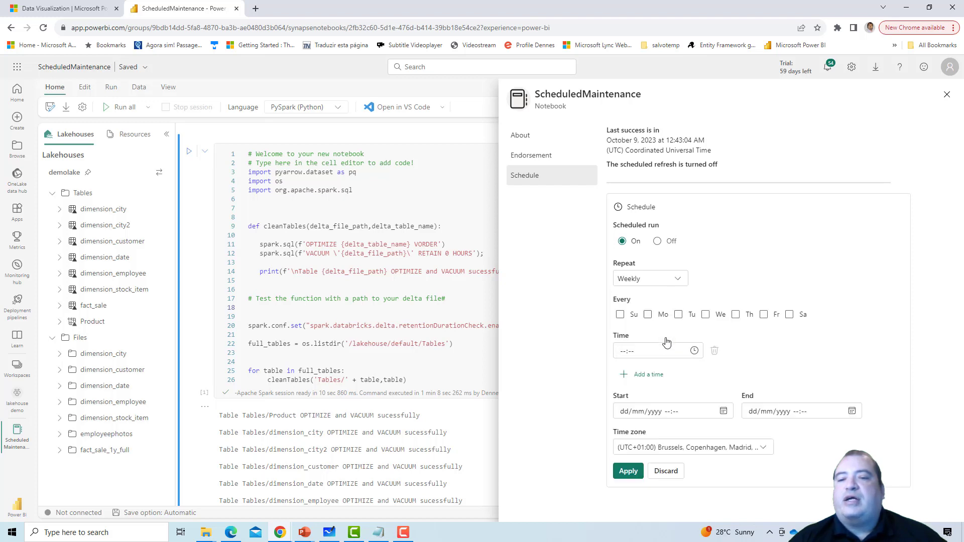
pyautogui.click(648, 315)
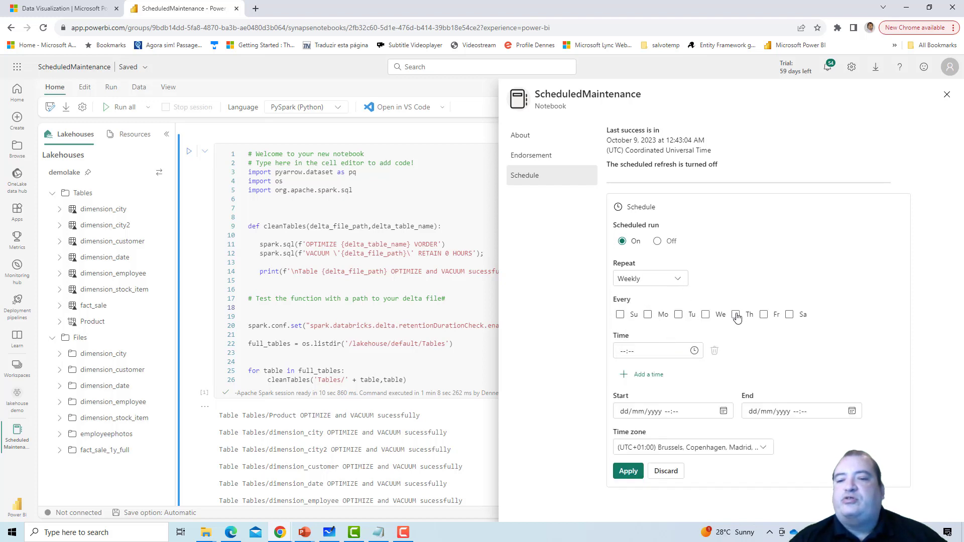
pyautogui.click(764, 315)
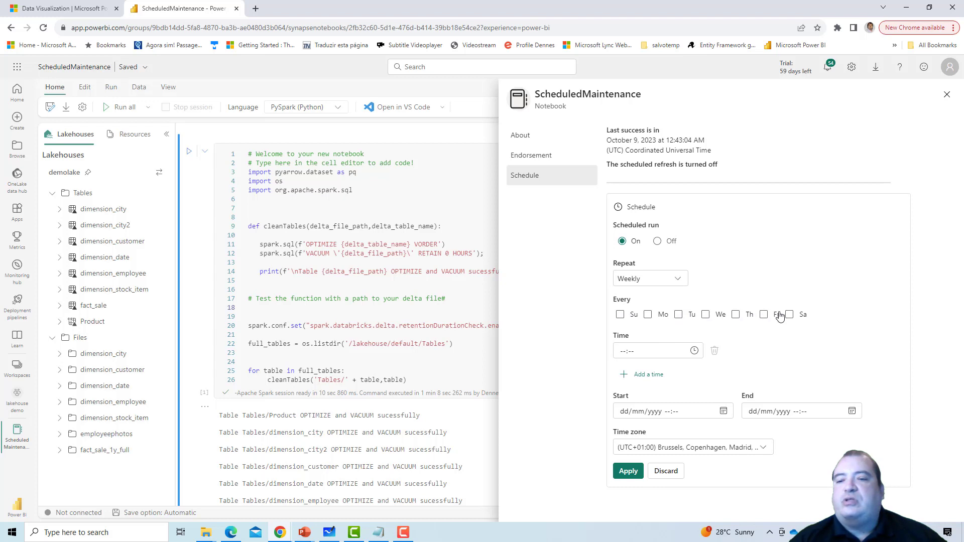
# Try daily and hourly repeat options, finally setting the schedule to repeat by the minute
pyautogui.click(677, 280)
pyautogui.click(679, 283)
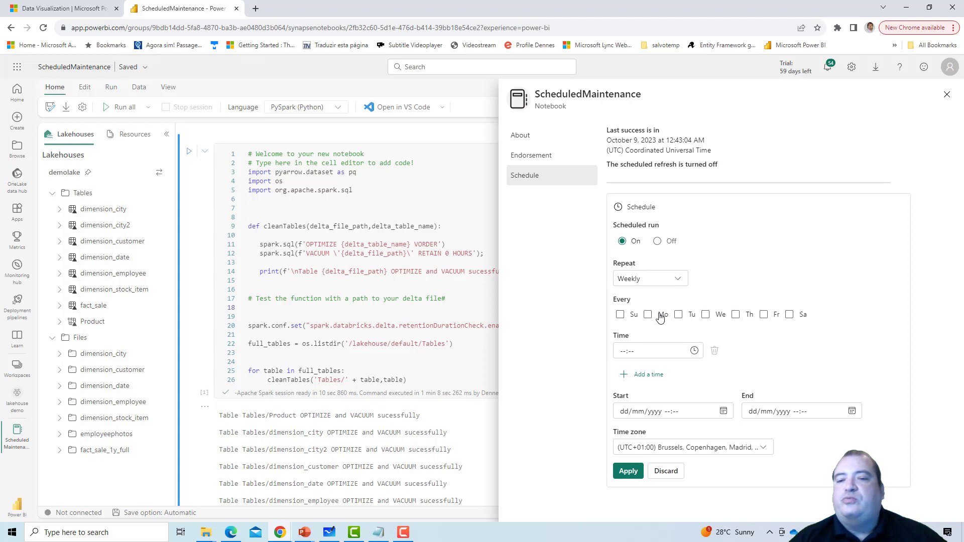
pyautogui.click(678, 282)
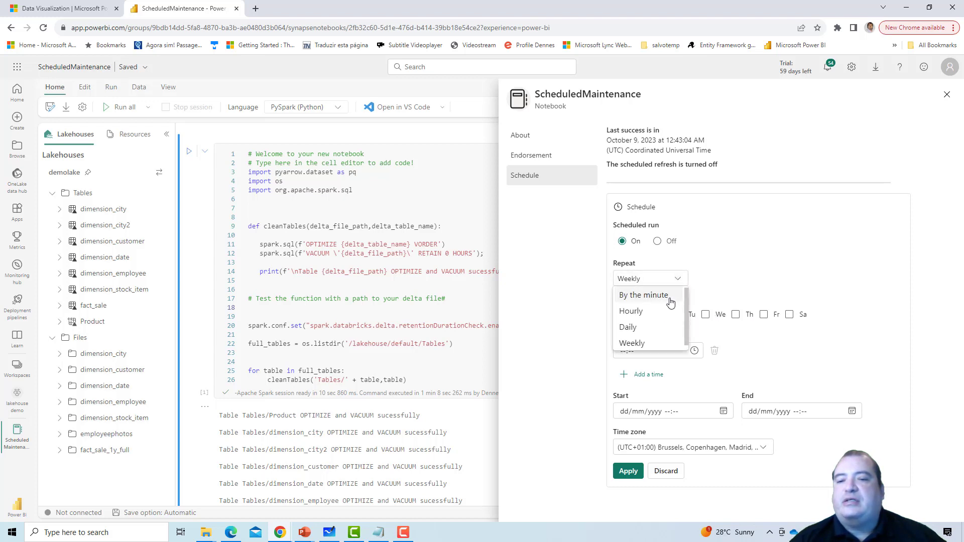
pyautogui.click(656, 327)
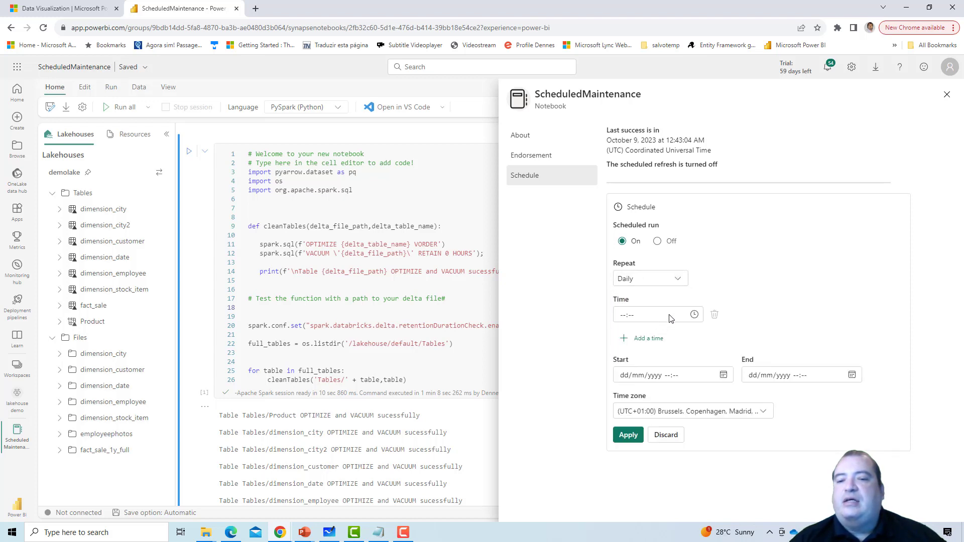
pyautogui.click(694, 315)
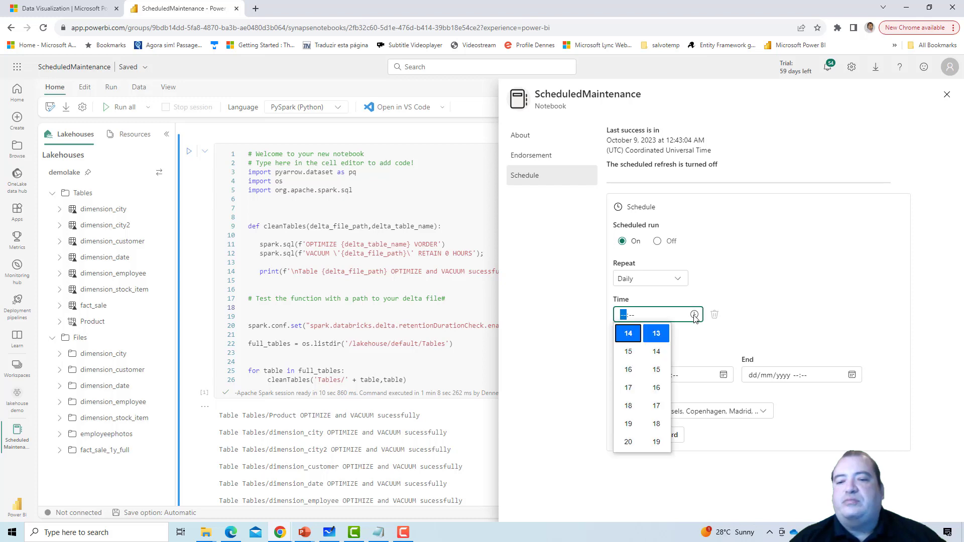
pyautogui.click(672, 282)
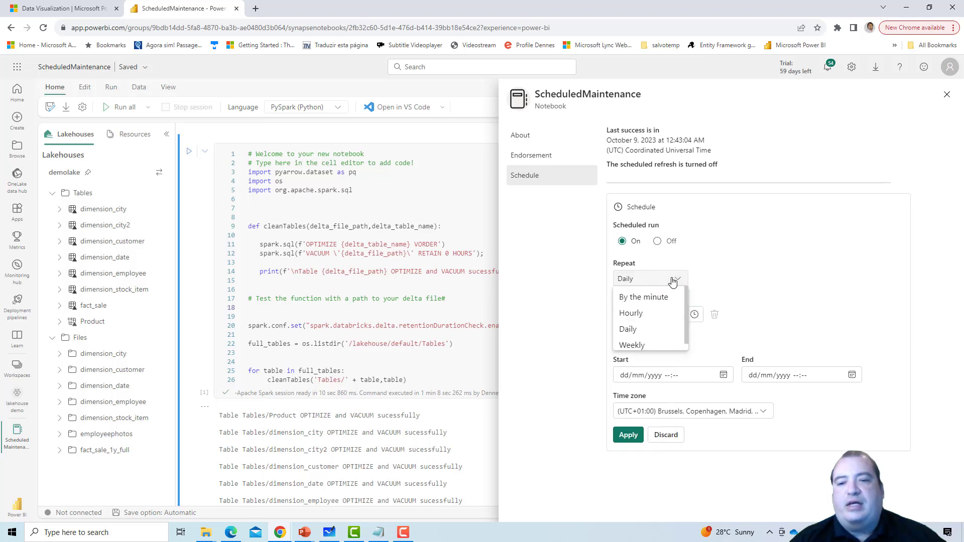
pyautogui.click(653, 313)
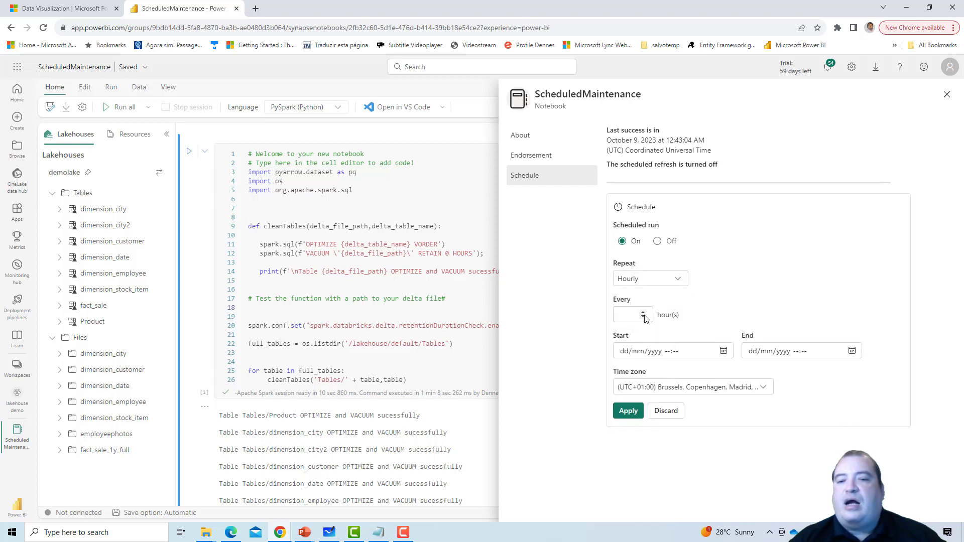
pyautogui.click(643, 319)
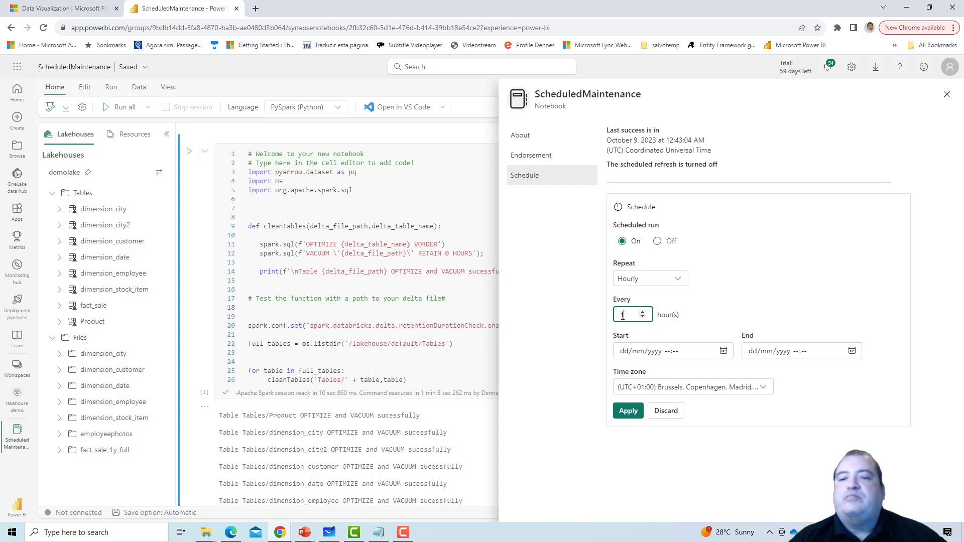
pyautogui.write('0')
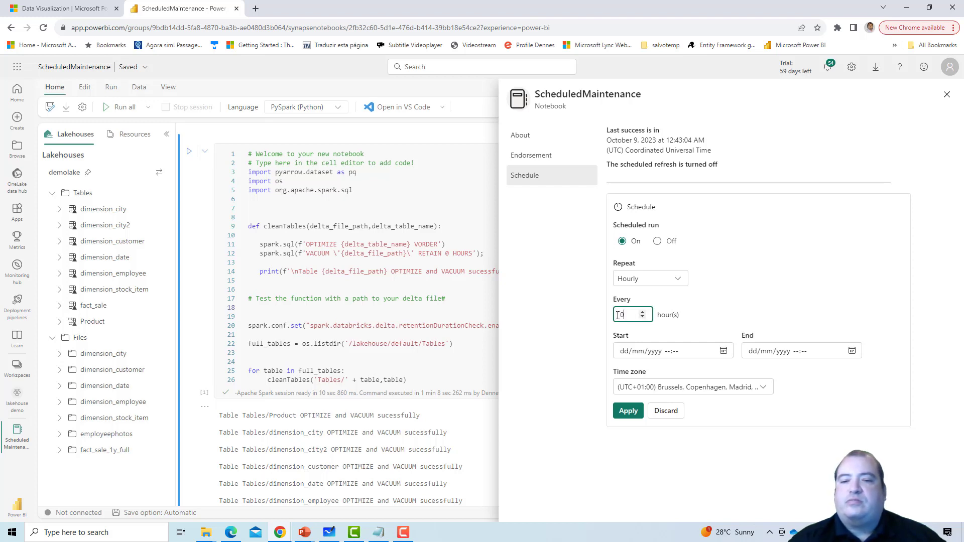
pyautogui.click(658, 278)
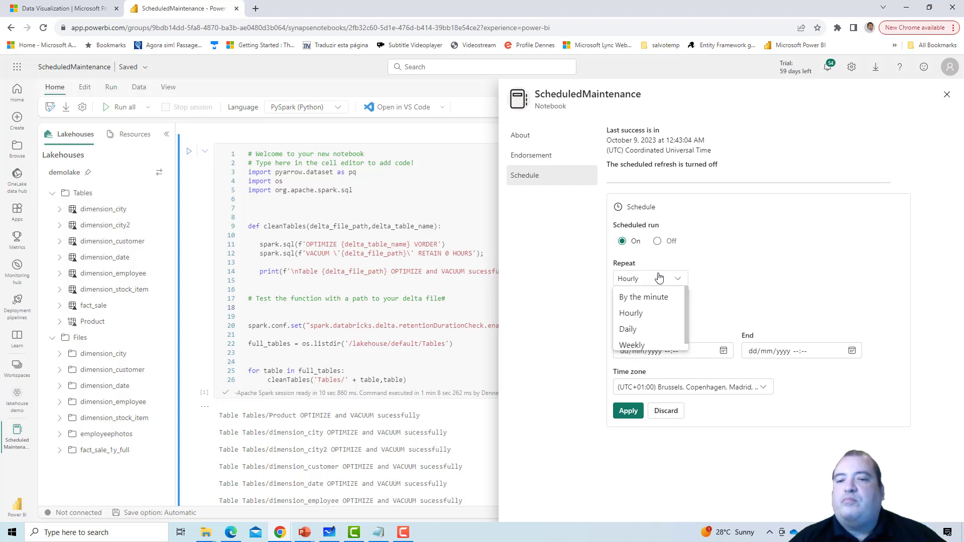
pyautogui.click(664, 300)
# Set the Every interval to 5 minutes, apply the schedule, and close settings
pyautogui.doubleClick(622, 314)
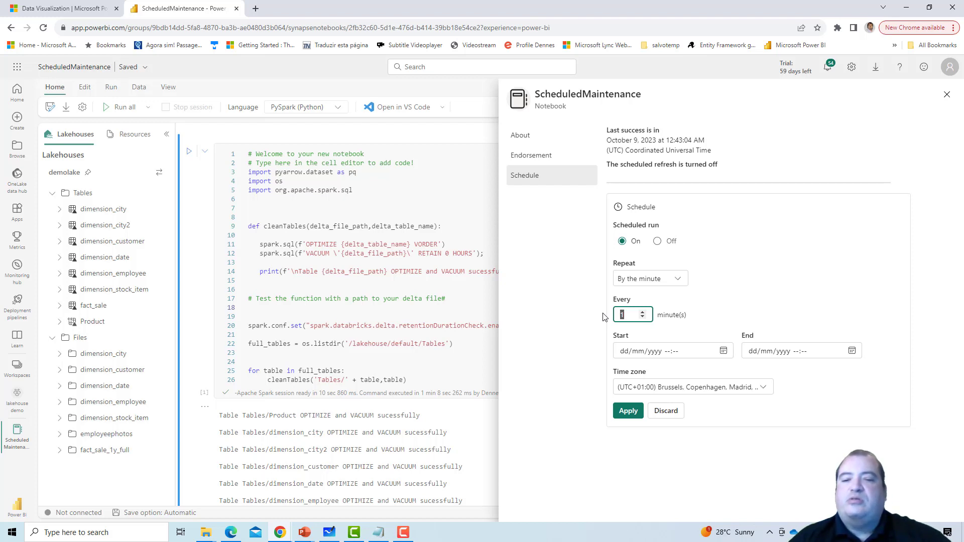
pyautogui.write('5')
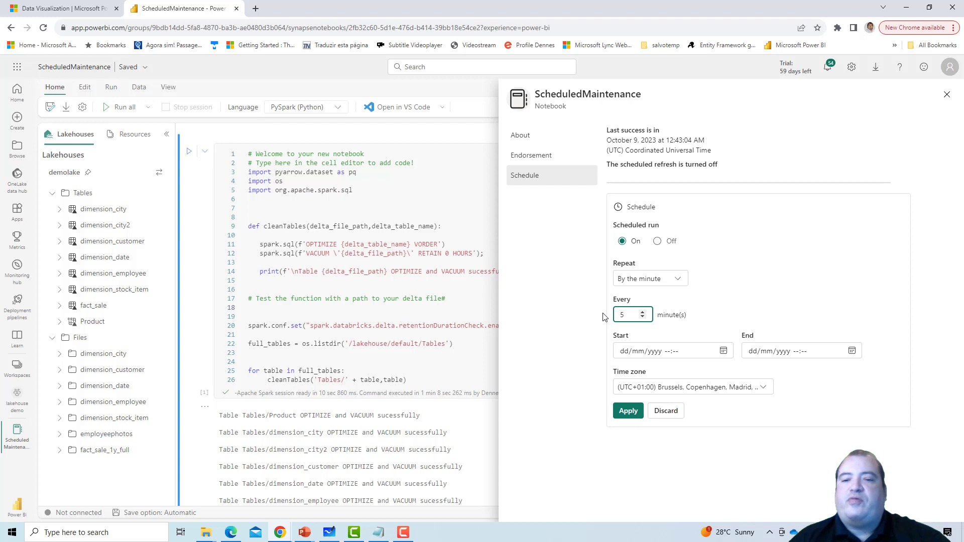
pyautogui.click(629, 412)
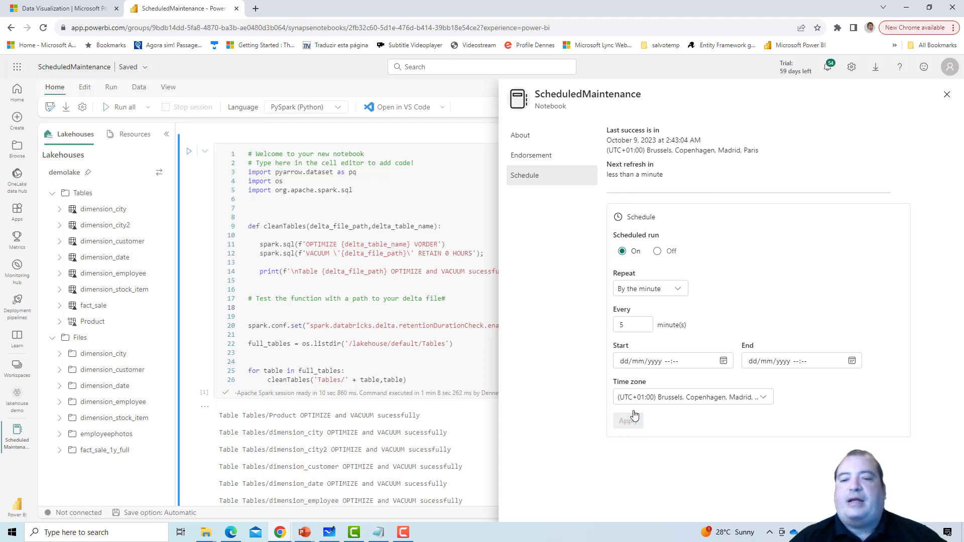
pyautogui.click(947, 97)
# Sign in to Fabric and filter the lakehouse demo workspace items to Notebook type
pyautogui.click(588, 231)
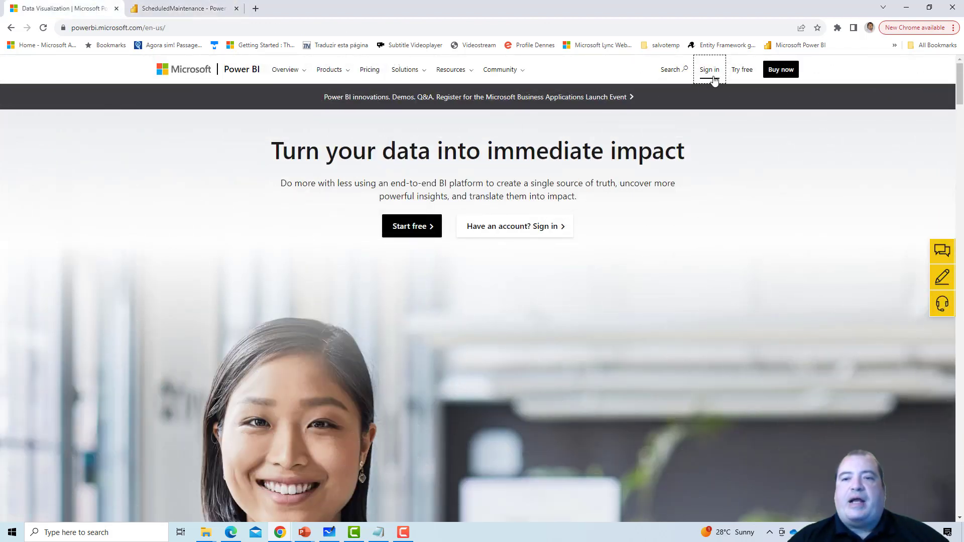
pyautogui.click(711, 70)
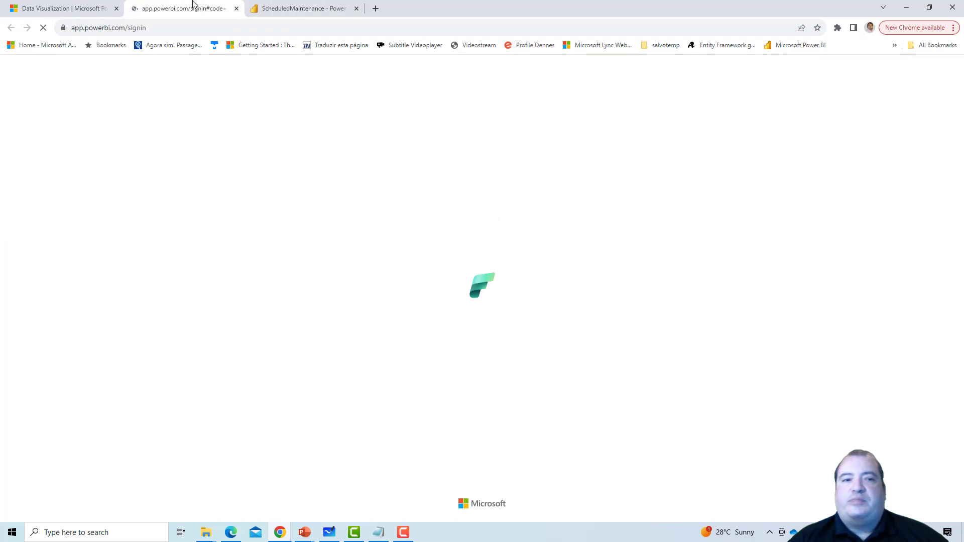
pyautogui.click(864, 117)
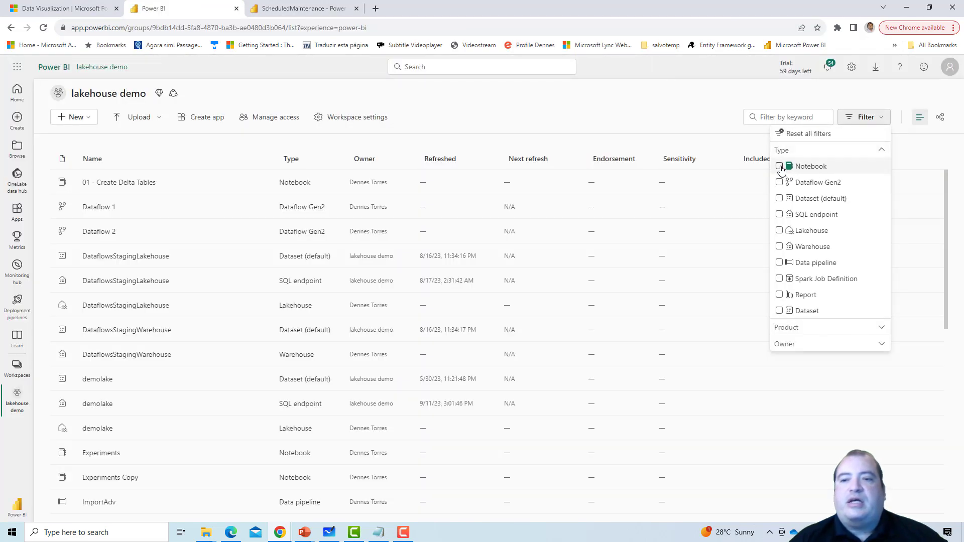
pyautogui.click(780, 167)
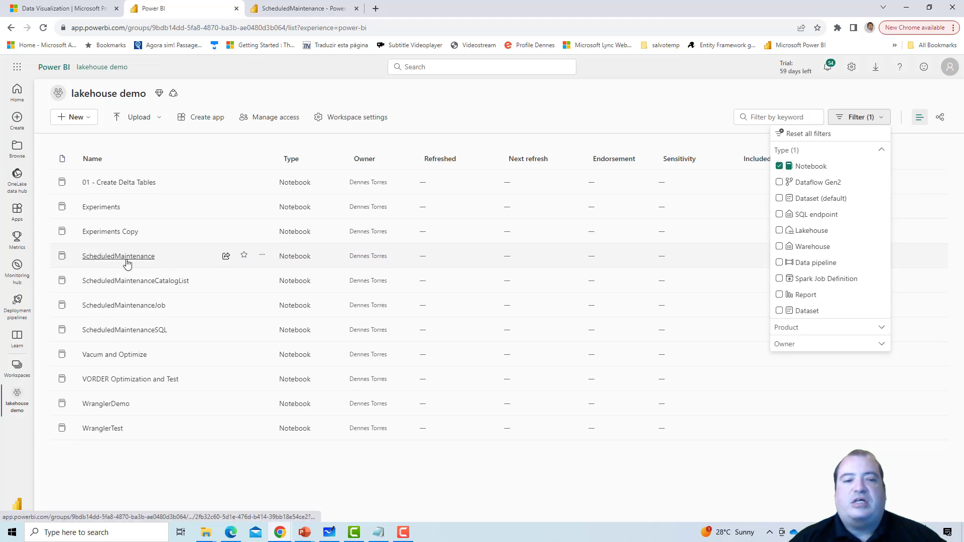
pyautogui.click(266, 258)
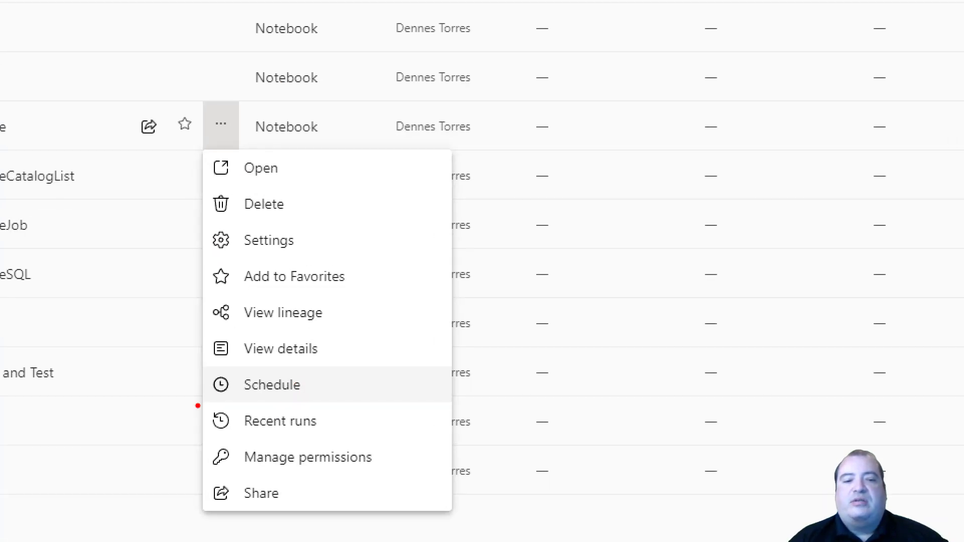
pyautogui.moveTo(197, 405)
pyautogui.mouseDown()
pyautogui.moveTo(286, 410)
pyautogui.moveTo(355, 395)
pyautogui.moveTo(323, 370)
pyautogui.moveTo(210, 364)
pyautogui.moveTo(200, 422)
pyautogui.moveTo(220, 442)
pyautogui.moveTo(307, 445)
pyautogui.moveTo(351, 418)
pyautogui.moveTo(335, 407)
pyautogui.moveTo(243, 417)
pyautogui.moveTo(206, 403)
pyautogui.mouseUp()
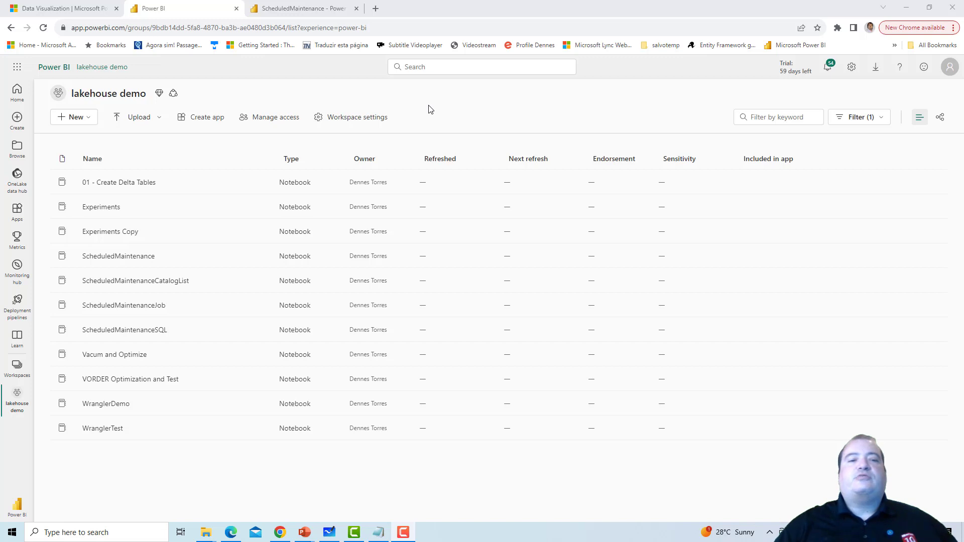
# Show Recent runs for ScheduledMaintenance, listing four scheduled runs five minutes apart and one manual run
pyautogui.click(261, 257)
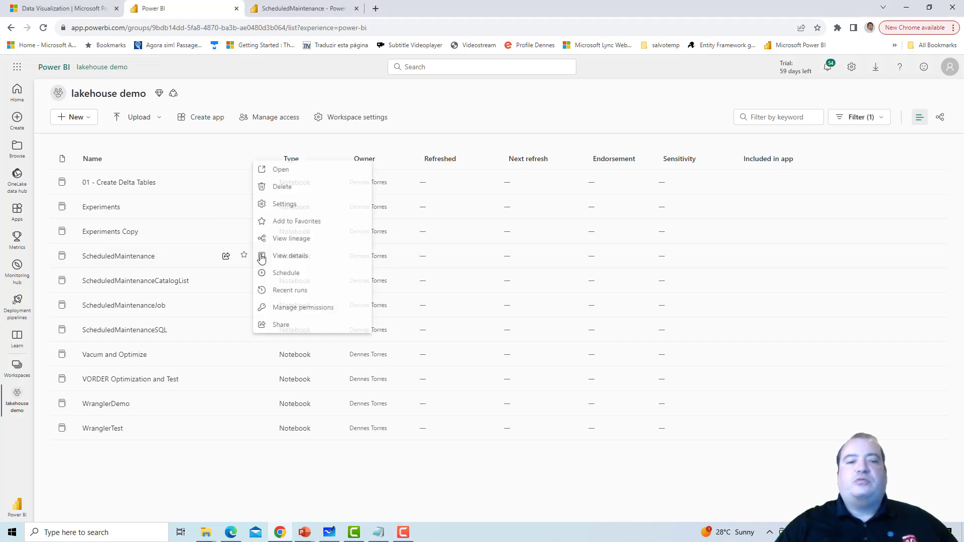
pyautogui.click(297, 298)
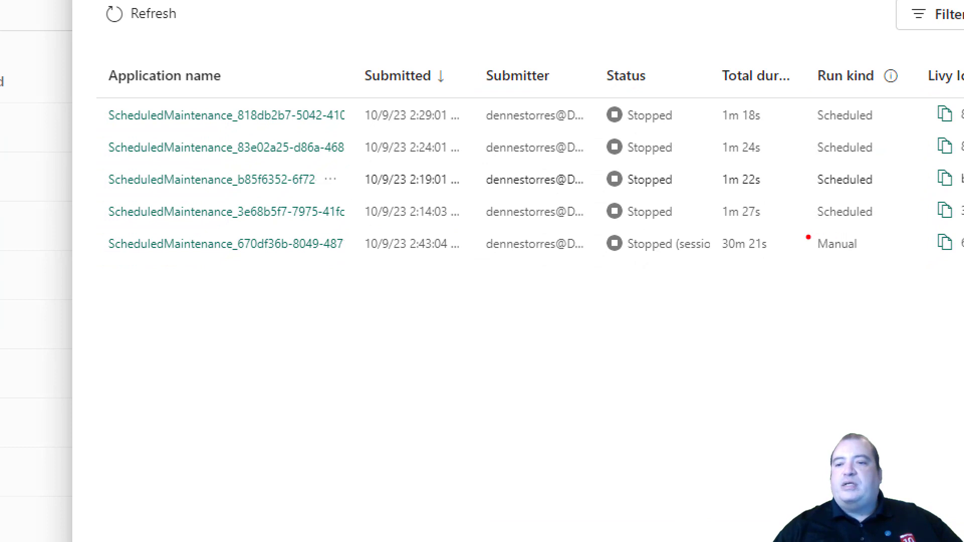
pyautogui.moveTo(807, 255); pyautogui.dragTo(889, 255)
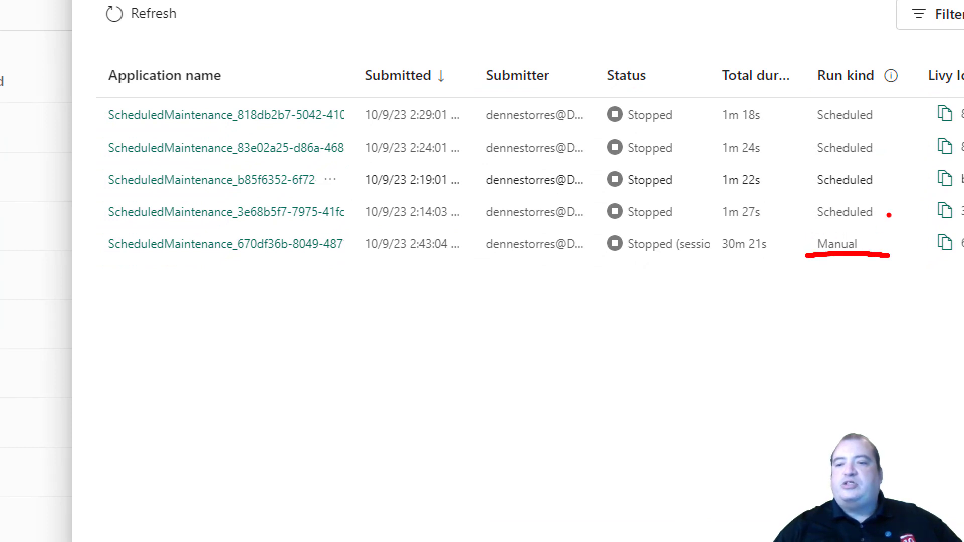
pyautogui.moveTo(890, 219)
pyautogui.mouseDown()
pyautogui.moveTo(819, 220)
pyautogui.moveTo(799, 168)
pyautogui.moveTo(821, 83)
pyautogui.moveTo(875, 102)
pyautogui.moveTo(885, 120)
pyautogui.moveTo(872, 150)
pyautogui.moveTo(890, 217)
pyautogui.mouseUp()
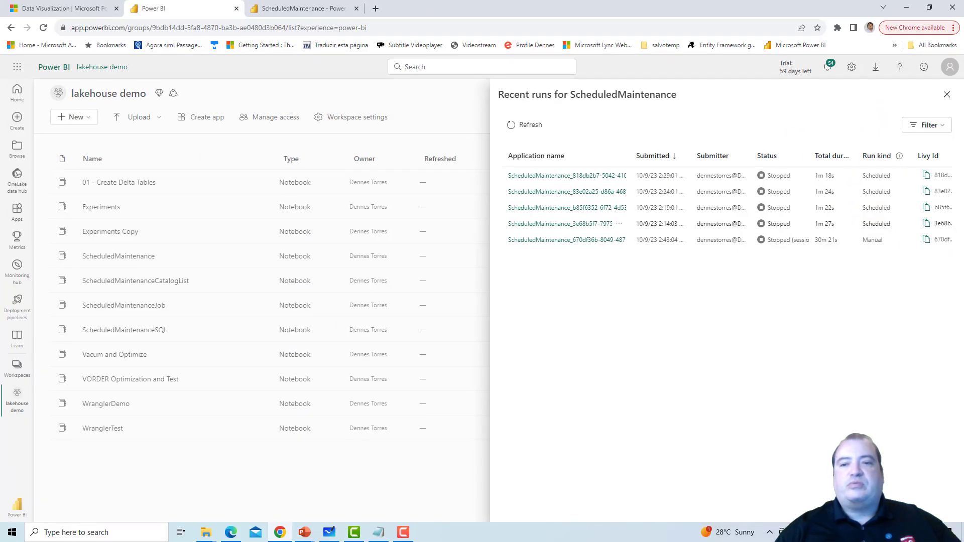
# Open the top scheduled run's detail page and show its Logs
pyautogui.click(568, 177)
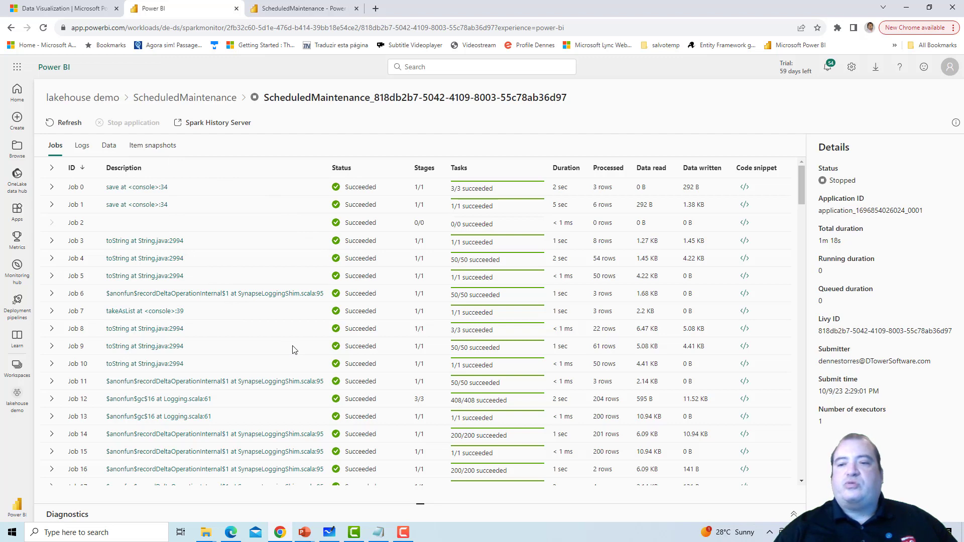
pyautogui.click(84, 150)
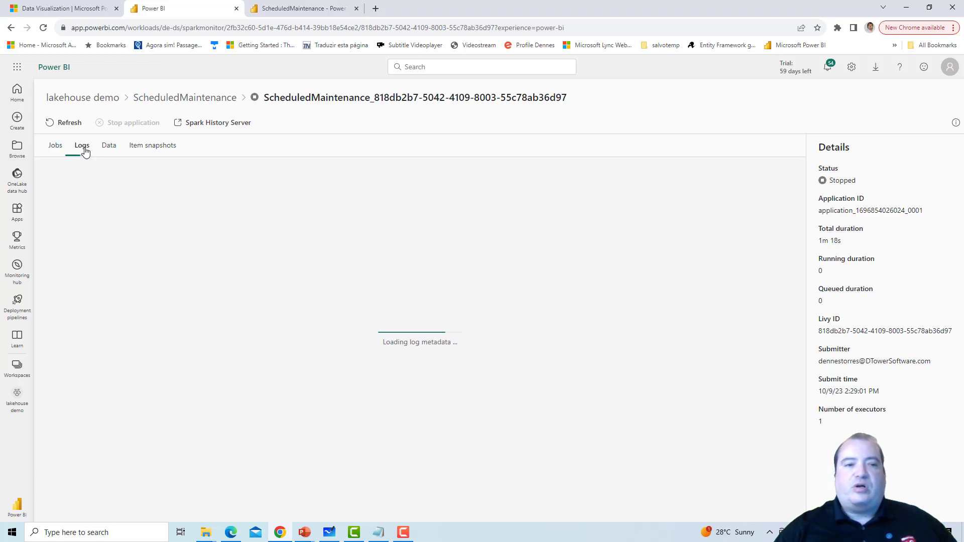
# Open the Latest Driver (stdout) log and highlight the OPTIMIZE and VACUUM success lines per table
pyautogui.click(47, 206)
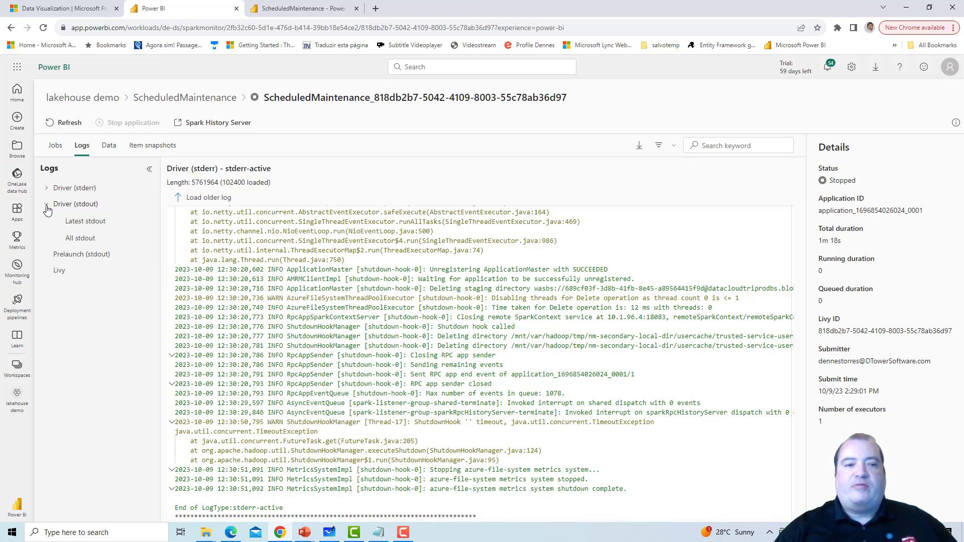
pyautogui.click(95, 227)
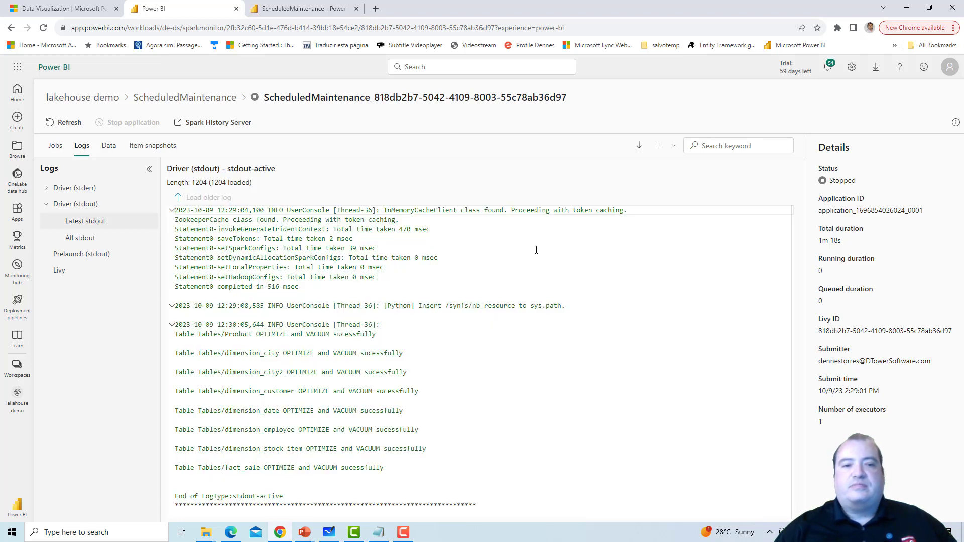
pyautogui.click(786, 241)
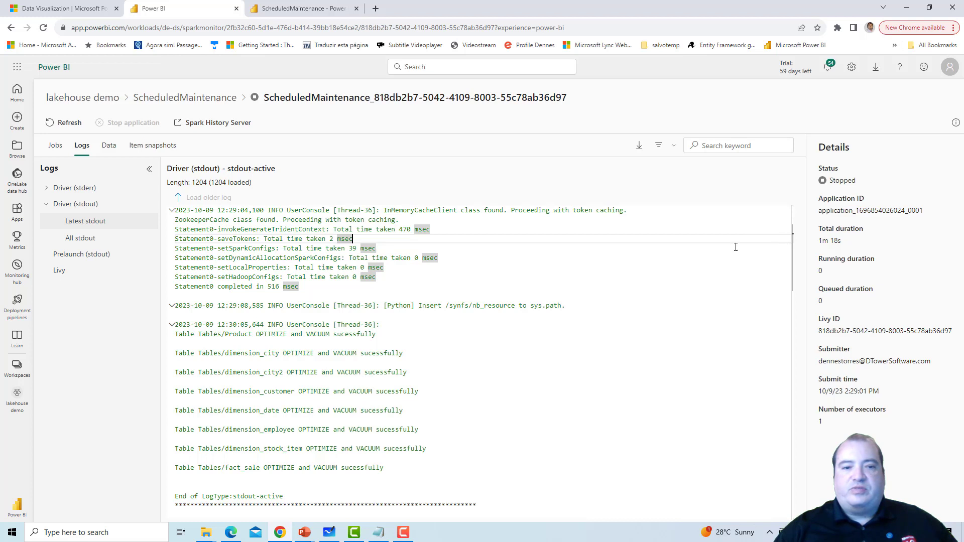
pyautogui.click(670, 260)
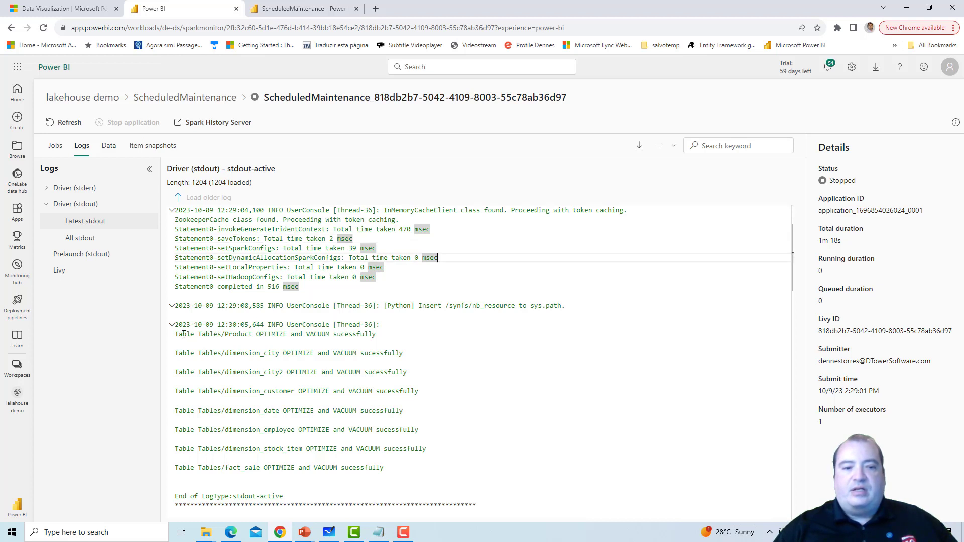
pyautogui.moveTo(177, 335)
pyautogui.mouseDown()
pyautogui.moveTo(366, 340)
pyautogui.moveTo(402, 358)
pyautogui.moveTo(419, 400)
pyautogui.moveTo(425, 468)
pyautogui.moveTo(341, 468)
pyautogui.moveTo(341, 431)
pyautogui.moveTo(252, 393)
pyautogui.moveTo(176, 335)
pyautogui.mouseUp()
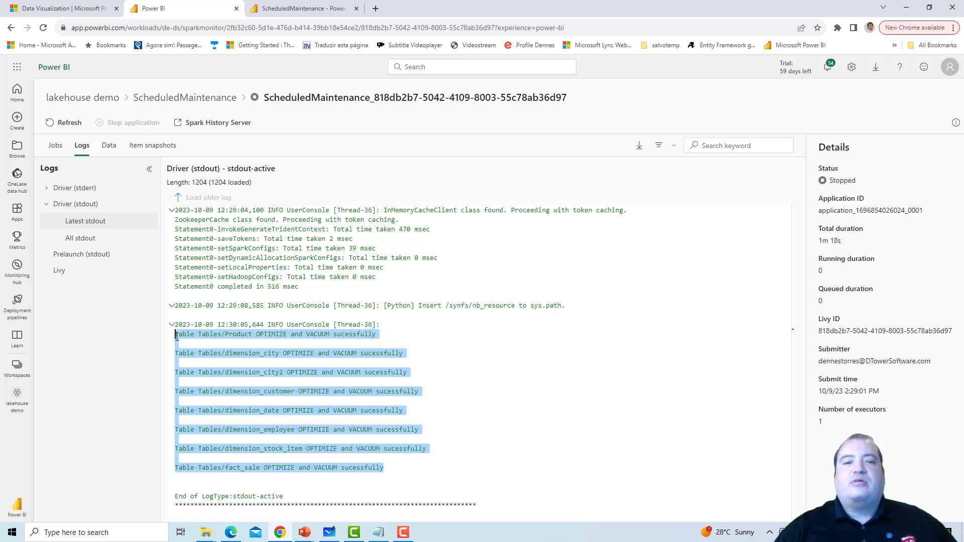
pyautogui.moveTo(176, 336); pyautogui.dragTo(408, 473)
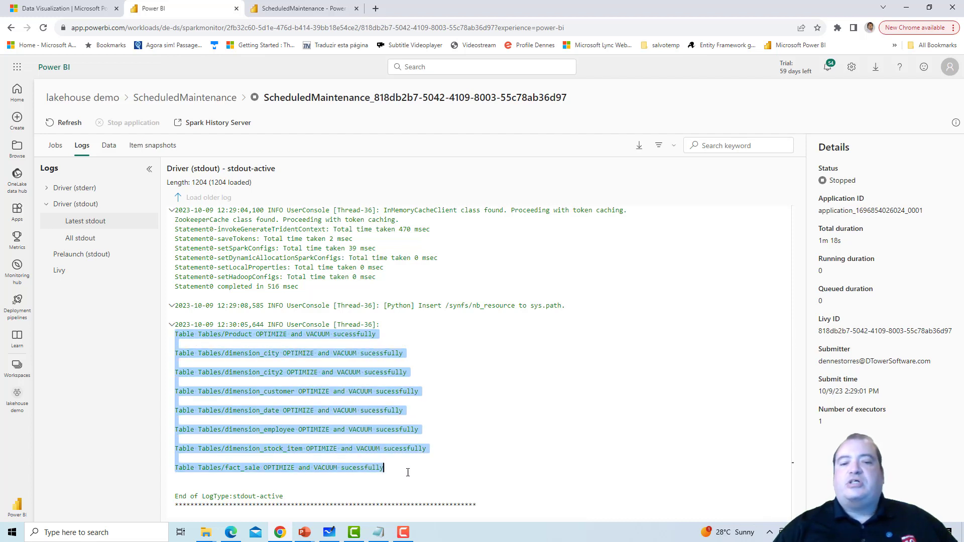